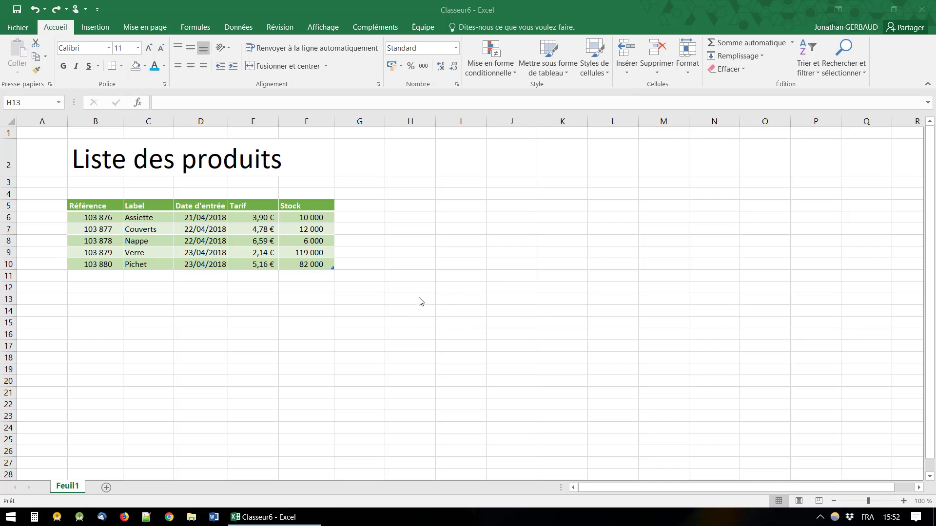
- Insert a new worksheet into the workbook and return to Feuil1
{"action": "left_click", "coordinate": [422, 313]}
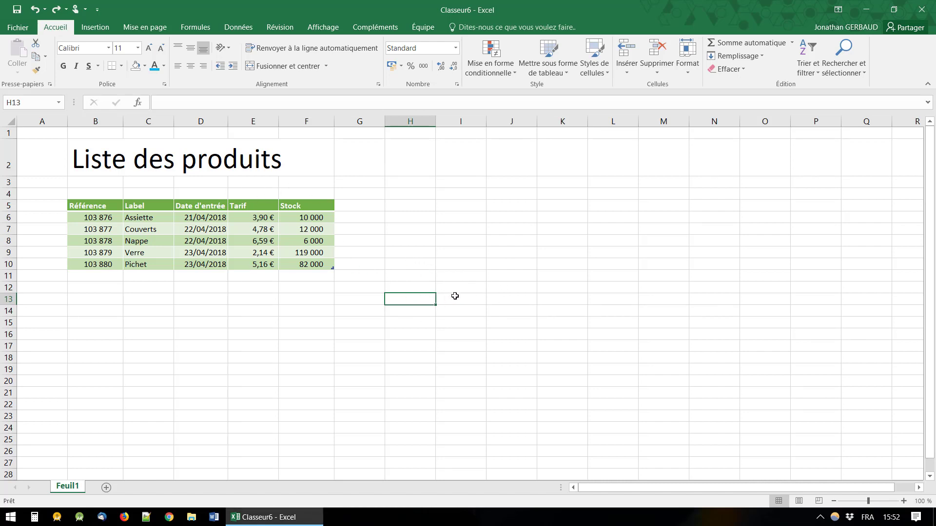
{"action": "left_click", "coordinate": [628, 78]}
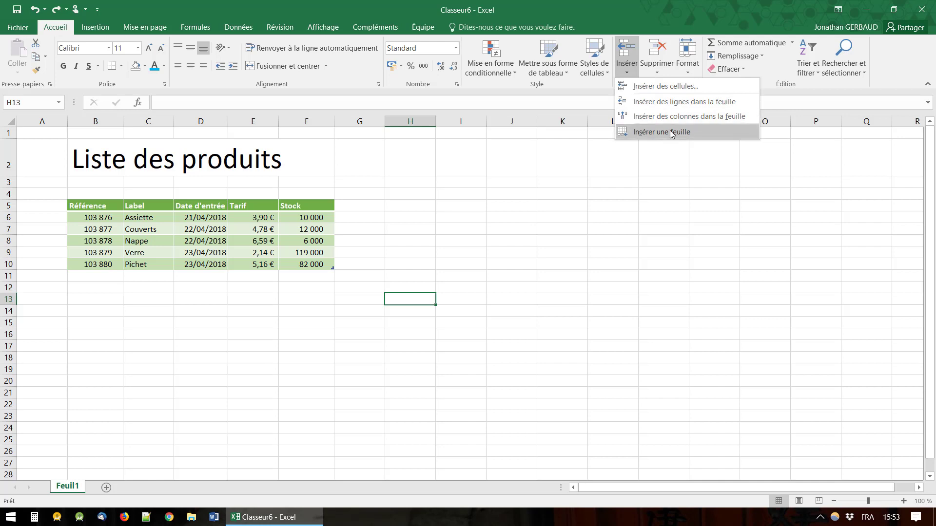
{"action": "left_click", "coordinate": [644, 131]}
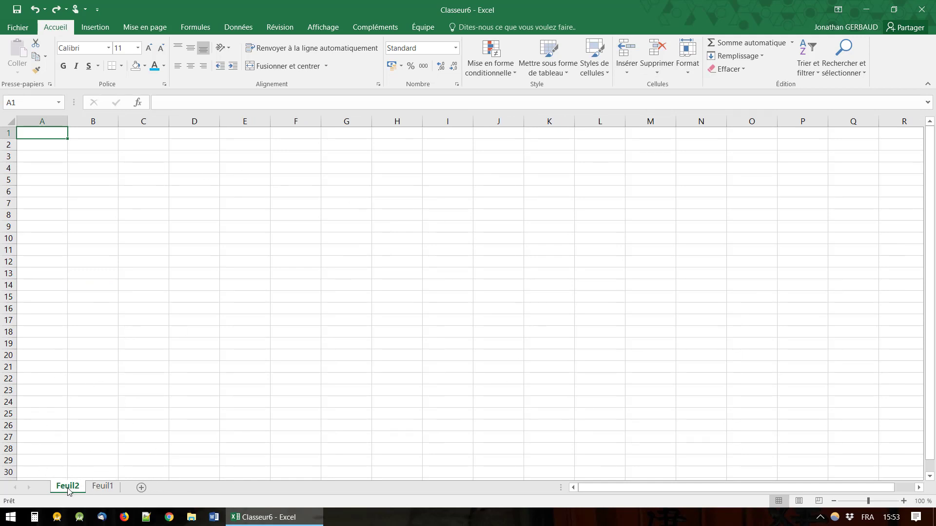
{"action": "left_click", "coordinate": [108, 490]}
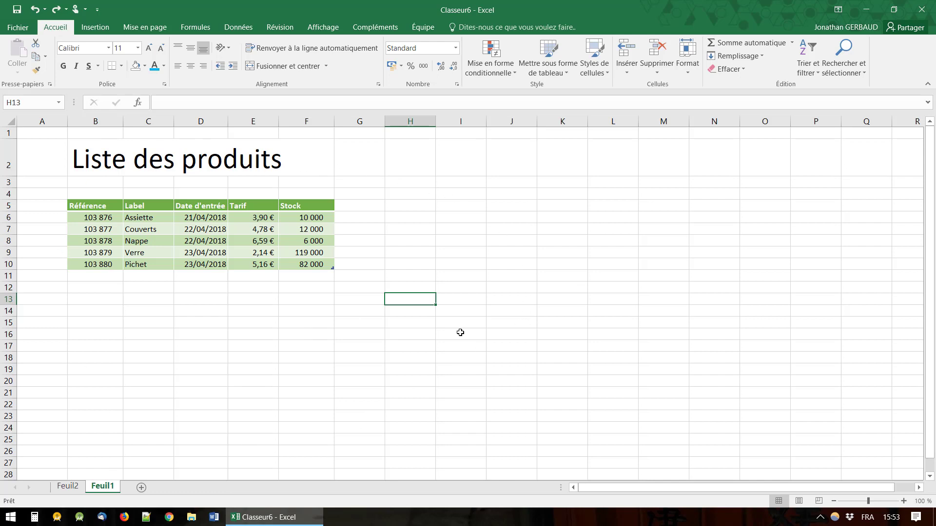
- Delete the newly added worksheet Feuil2
{"action": "left_click", "coordinate": [74, 489]}
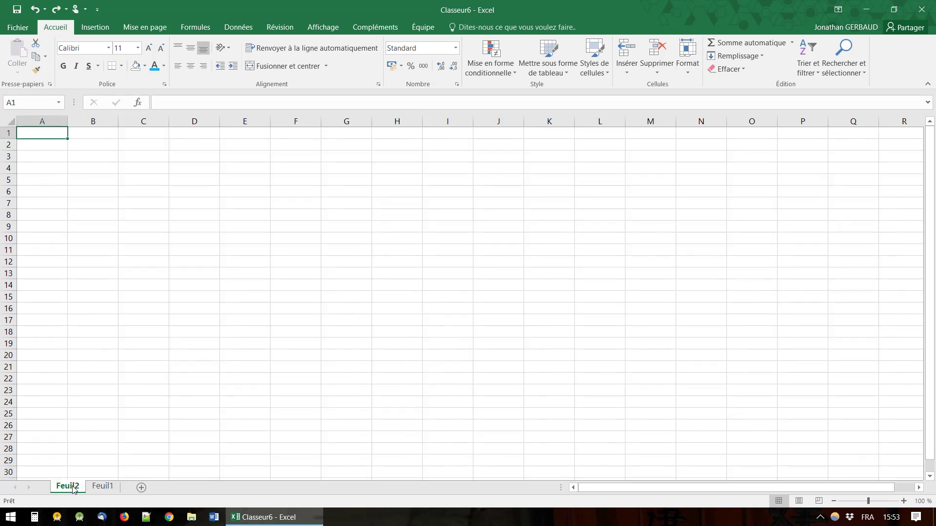
{"action": "right_click", "coordinate": [74, 490]}
{"action": "left_click", "coordinate": [126, 362]}
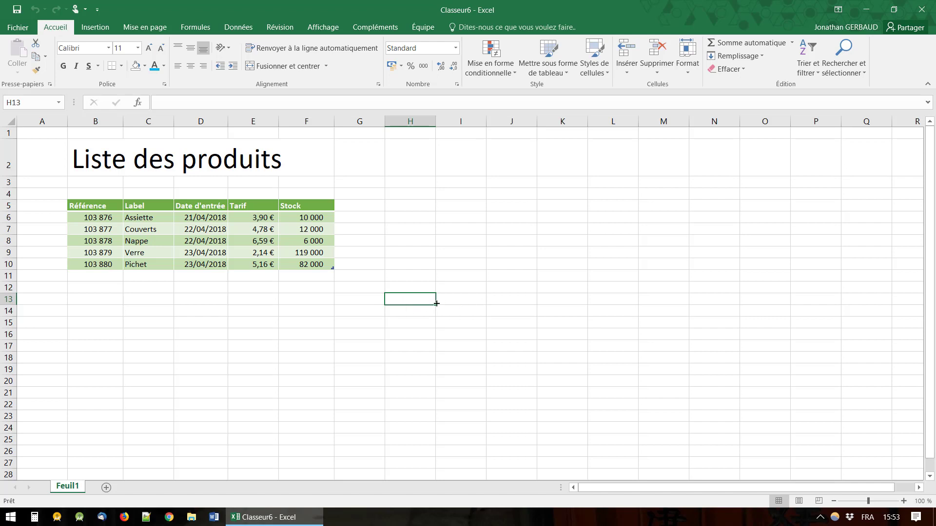
- Insert one sheet row and one sheet column at cell H13, outside the product table
{"action": "left_click", "coordinate": [630, 69]}
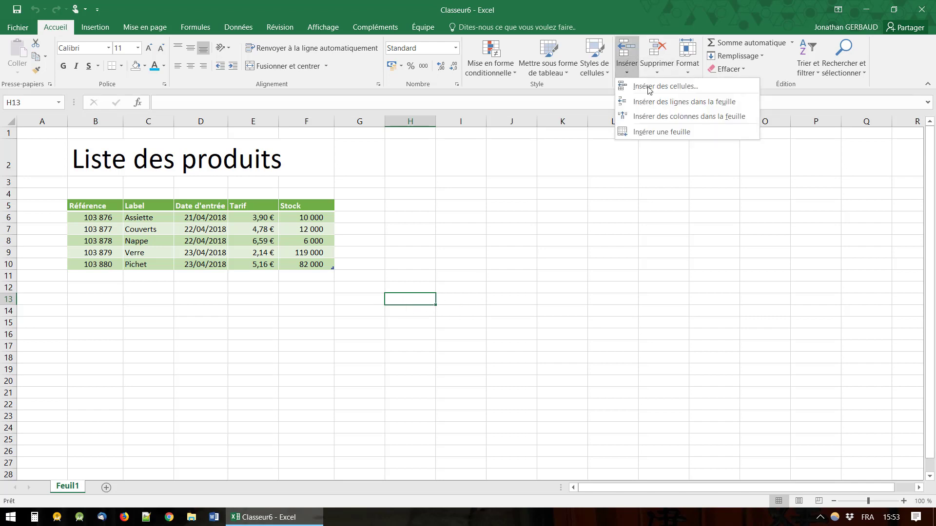
{"action": "left_click", "coordinate": [666, 102]}
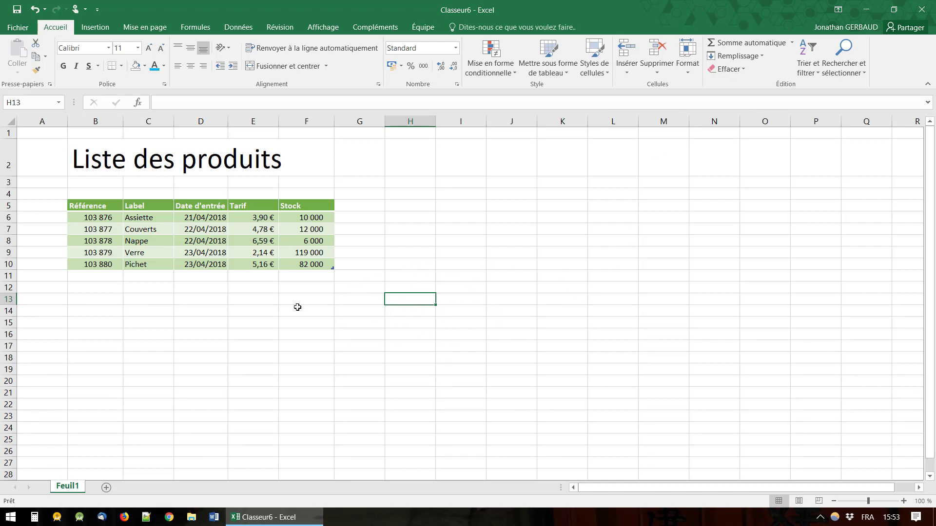
{"action": "left_click_drag", "start_coordinate": [297, 307], "coordinate": [502, 356]}
{"action": "left_click", "coordinate": [395, 299]}
{"action": "left_click", "coordinate": [628, 74]}
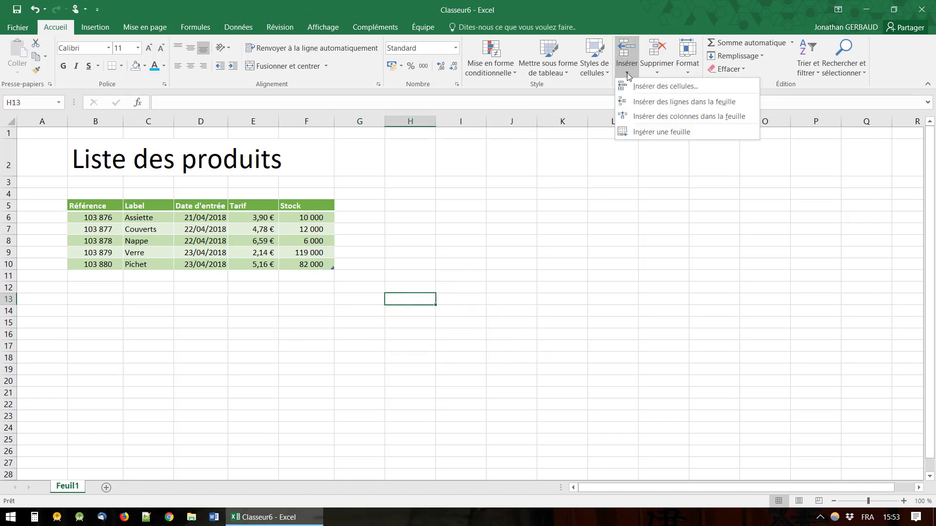
{"action": "left_click", "coordinate": [656, 118]}
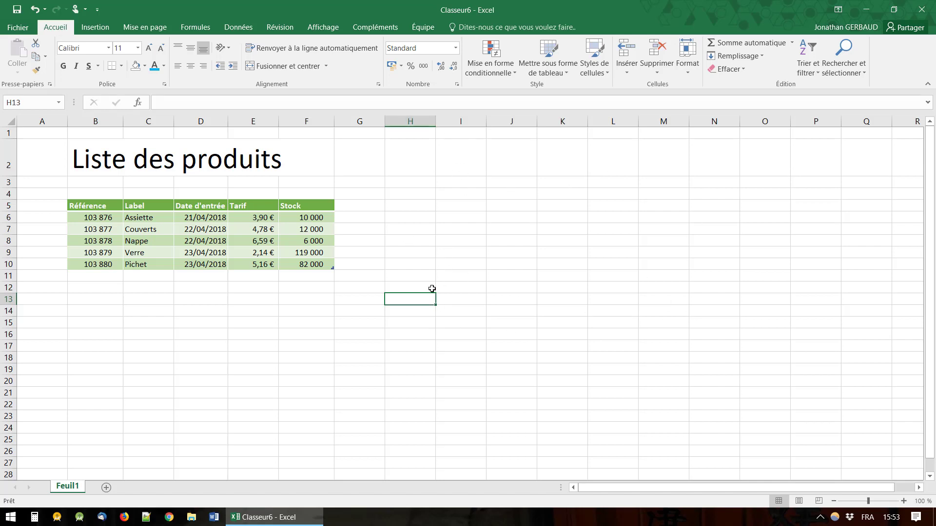
- Insert a cell at H13 with the option that shifts the existing cells down
{"action": "left_click", "coordinate": [626, 73]}
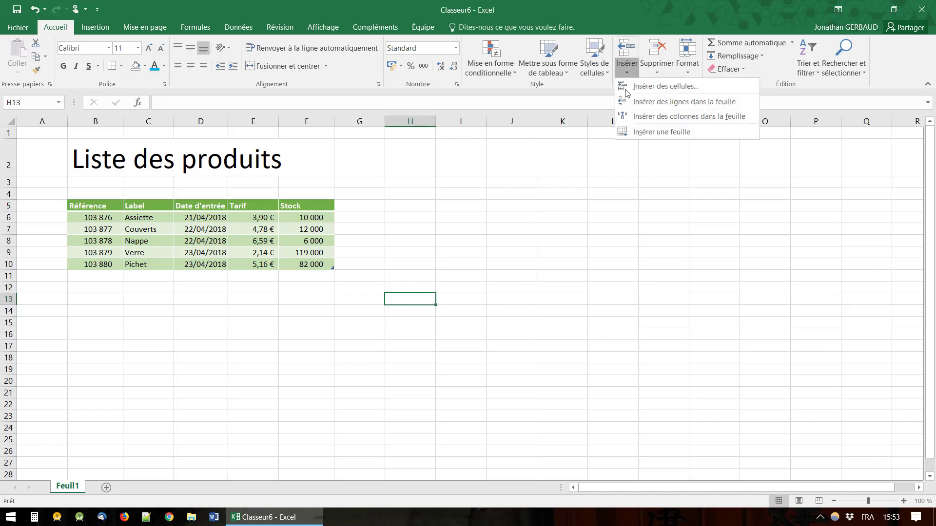
{"action": "left_click", "coordinate": [648, 86]}
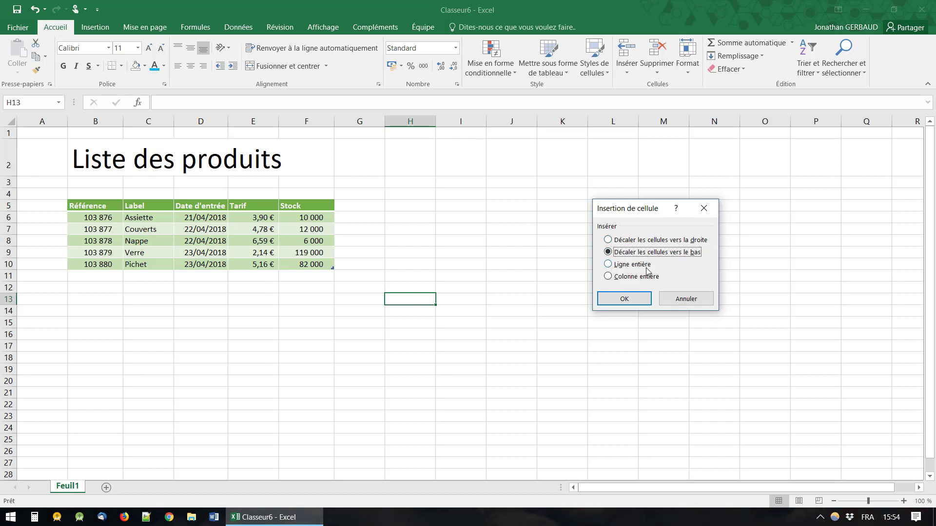
{"action": "left_click", "coordinate": [639, 243]}
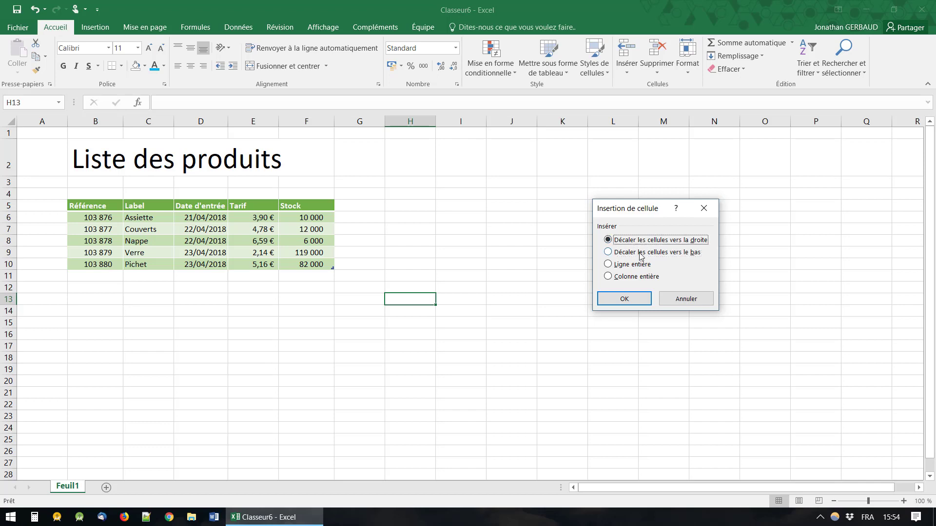
{"action": "left_click", "coordinate": [640, 254]}
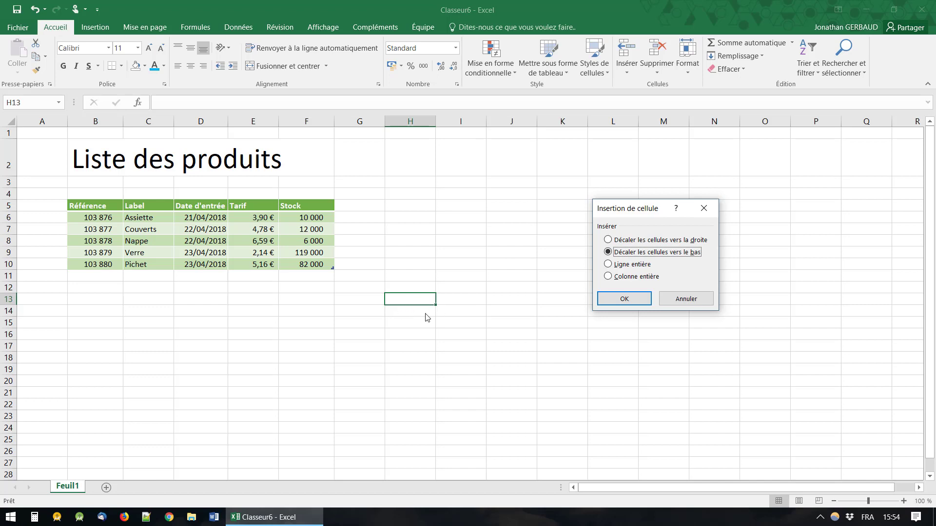
{"action": "left_click", "coordinate": [644, 268]}
{"action": "left_click", "coordinate": [634, 277]}
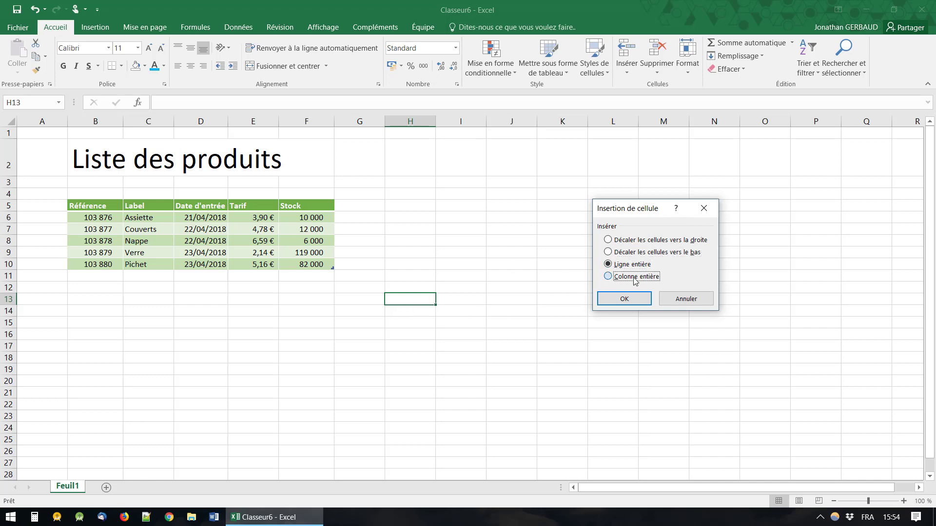
{"action": "left_click", "coordinate": [640, 253]}
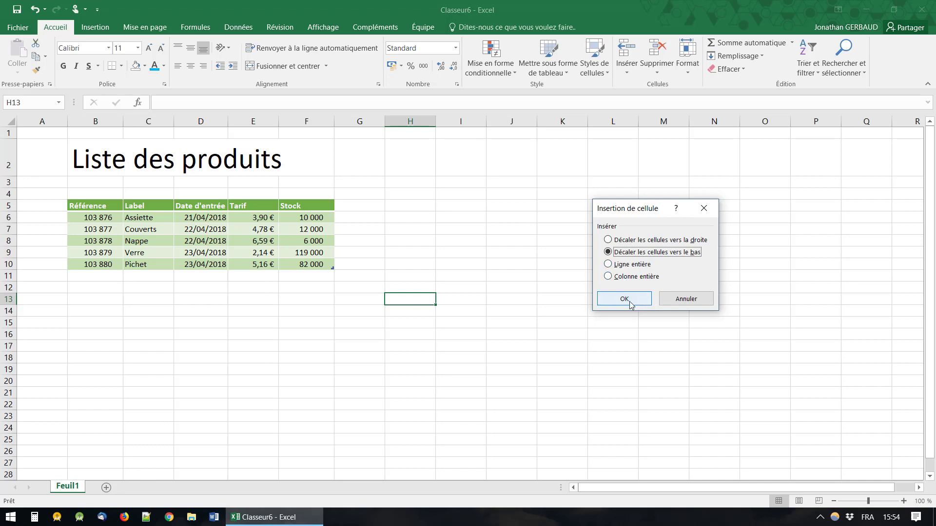
{"action": "left_click", "coordinate": [625, 300]}
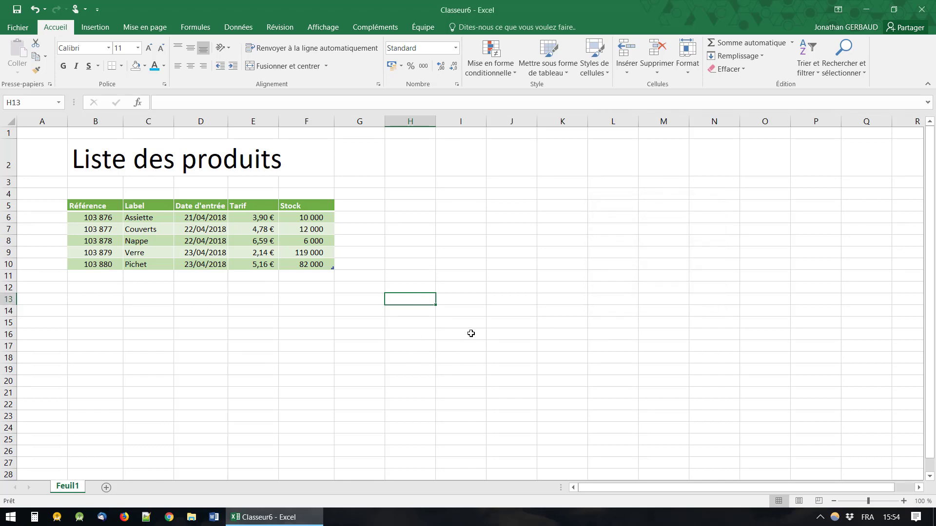
{"action": "left_click_drag", "start_coordinate": [390, 274], "coordinate": [492, 370]}
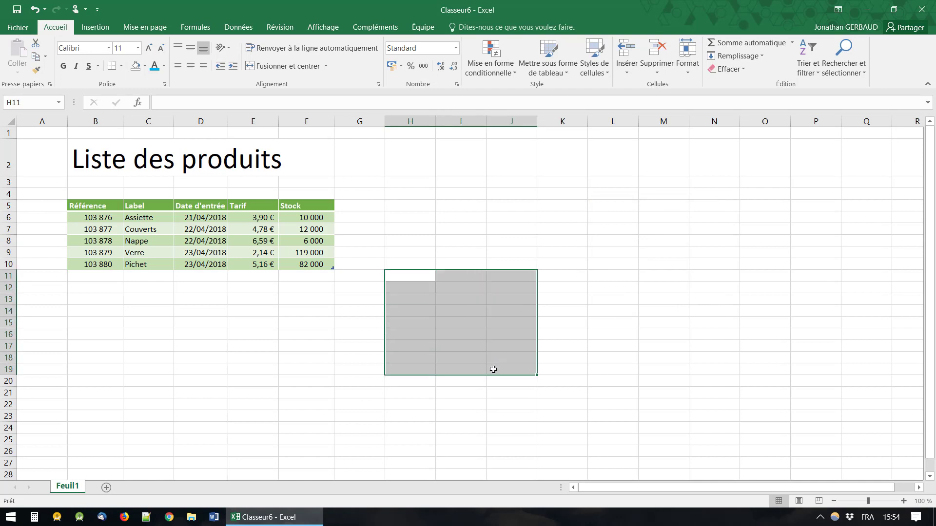
{"action": "left_click", "coordinate": [446, 324]}
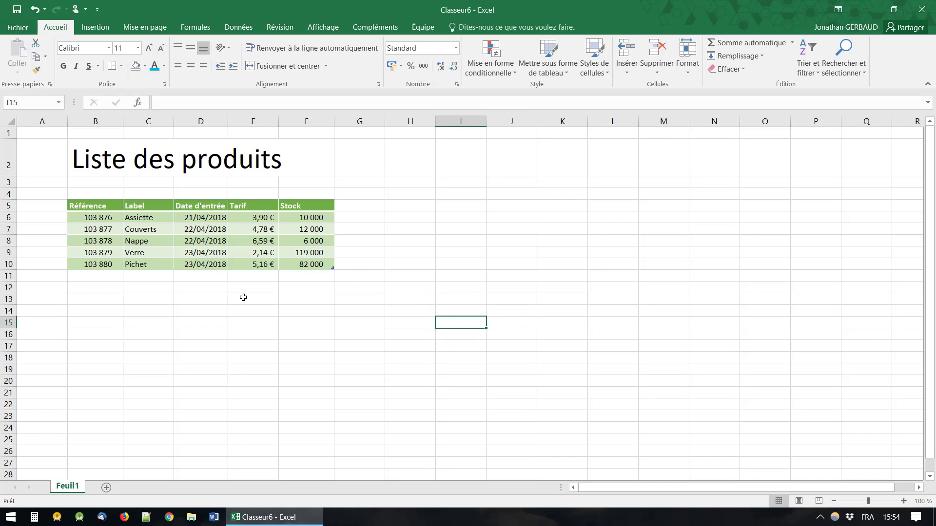
- Insert cells at E9, the Verre price in the product table, and undo the insertion
{"action": "left_click", "coordinate": [262, 251]}
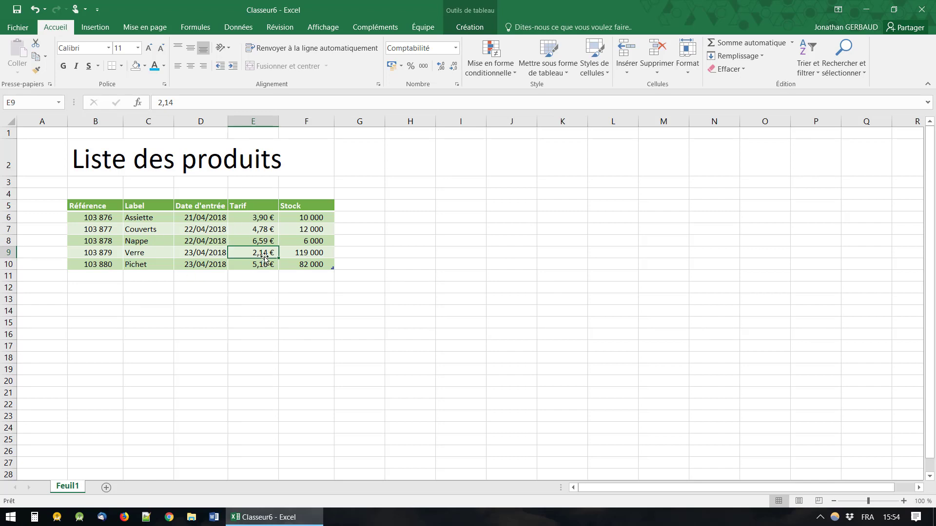
{"action": "left_click", "coordinate": [628, 73]}
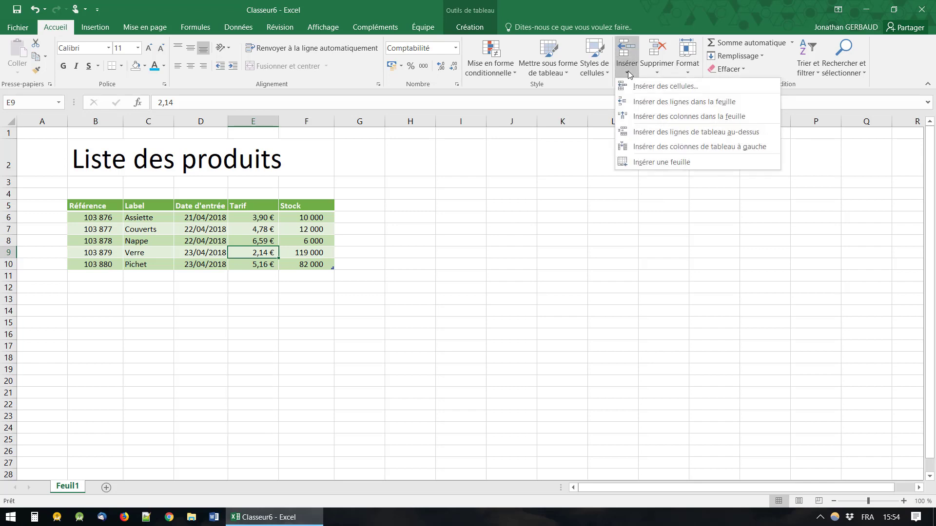
{"action": "left_click", "coordinate": [664, 87]}
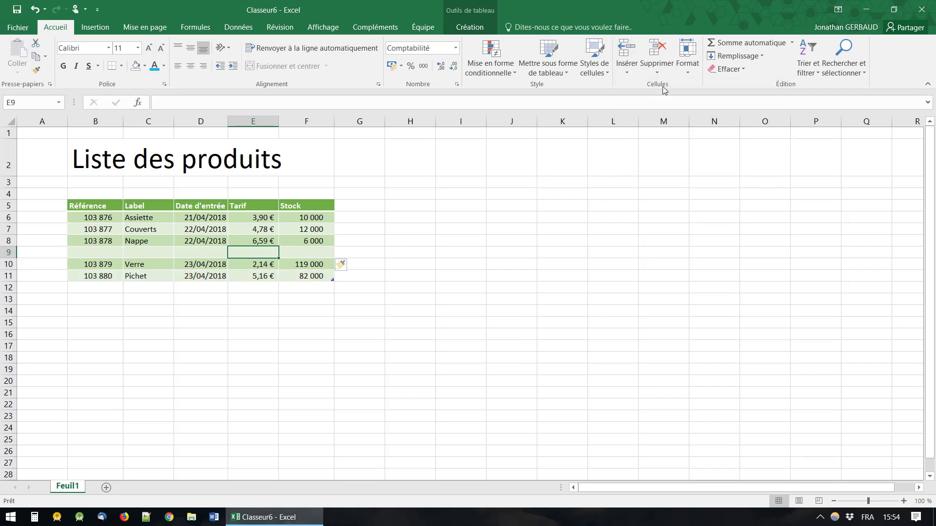
{"action": "left_click", "coordinate": [34, 10]}
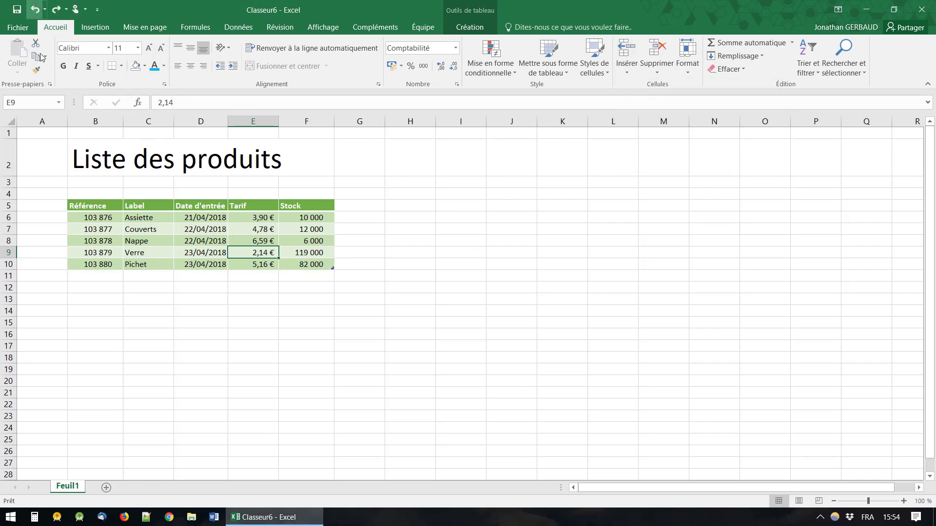
- Insert a sheet row at E9, above the Verre product, and undo it
{"action": "left_click", "coordinate": [626, 69]}
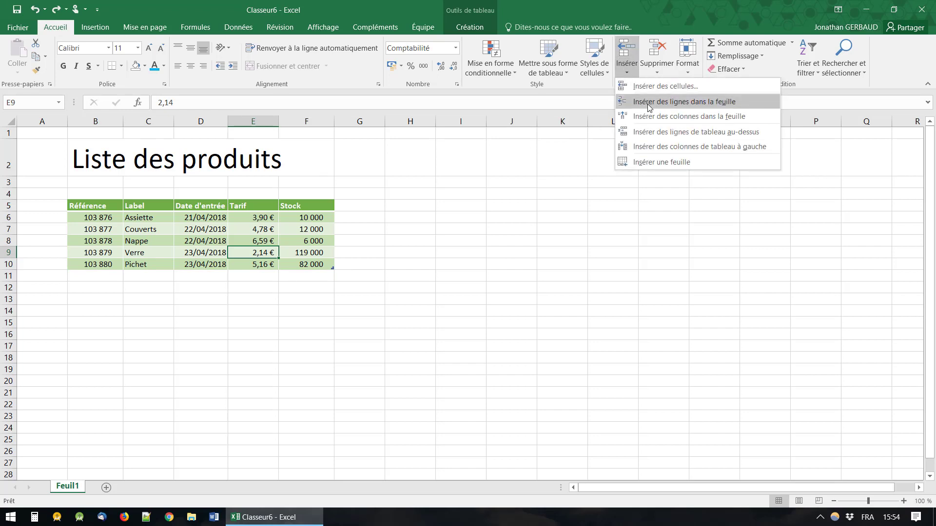
{"action": "left_click", "coordinate": [649, 104]}
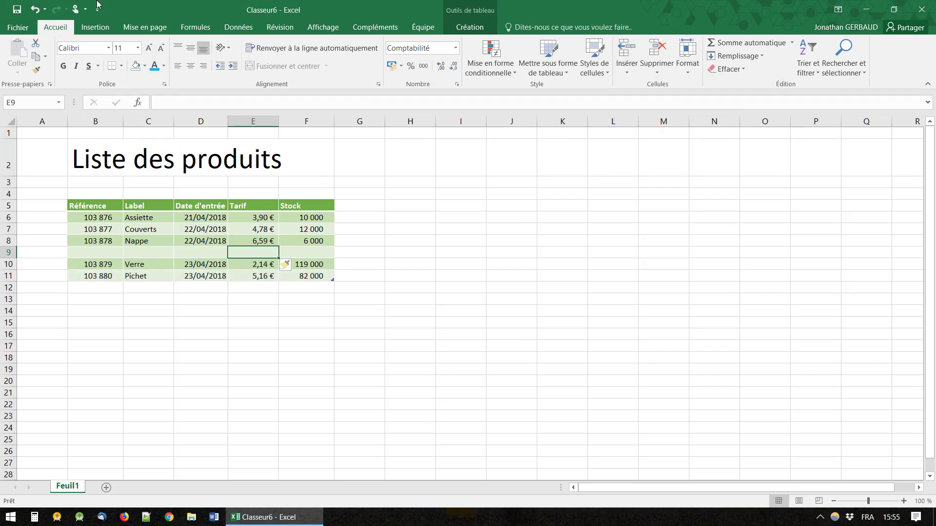
{"action": "left_click", "coordinate": [34, 9]}
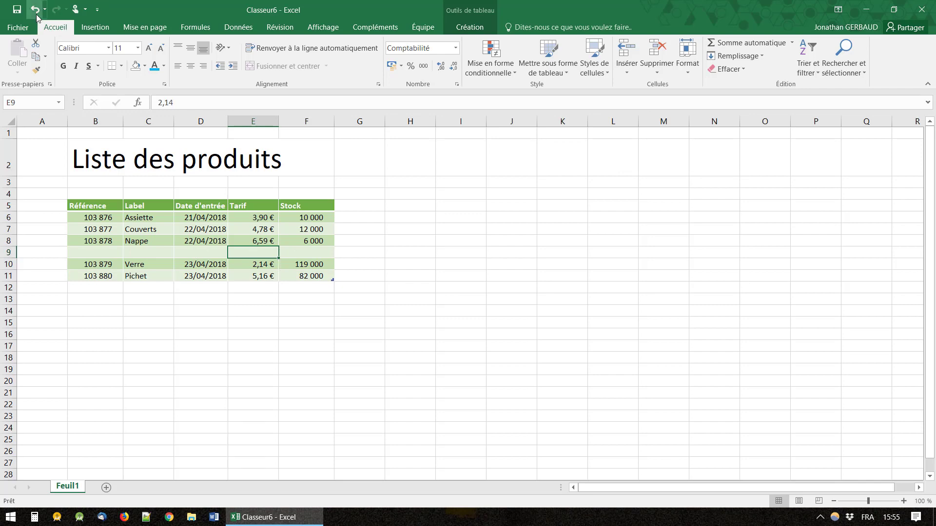
- Insert a sheet column at E9, before the Tarif column, and undo it
{"action": "left_click", "coordinate": [628, 73]}
{"action": "left_click", "coordinate": [661, 117]}
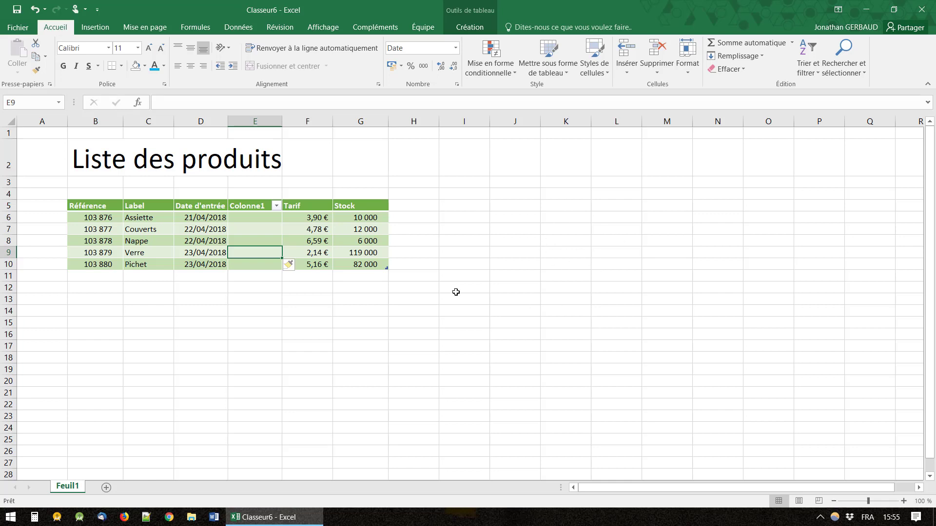
{"action": "left_click", "coordinate": [34, 9]}
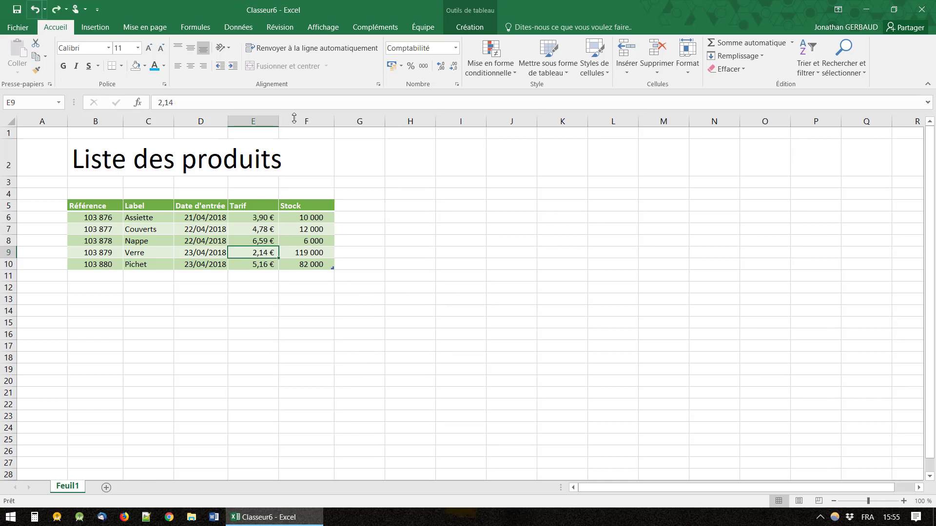
- Insert a table row above the Verre product and undo it
{"action": "left_click", "coordinate": [634, 73]}
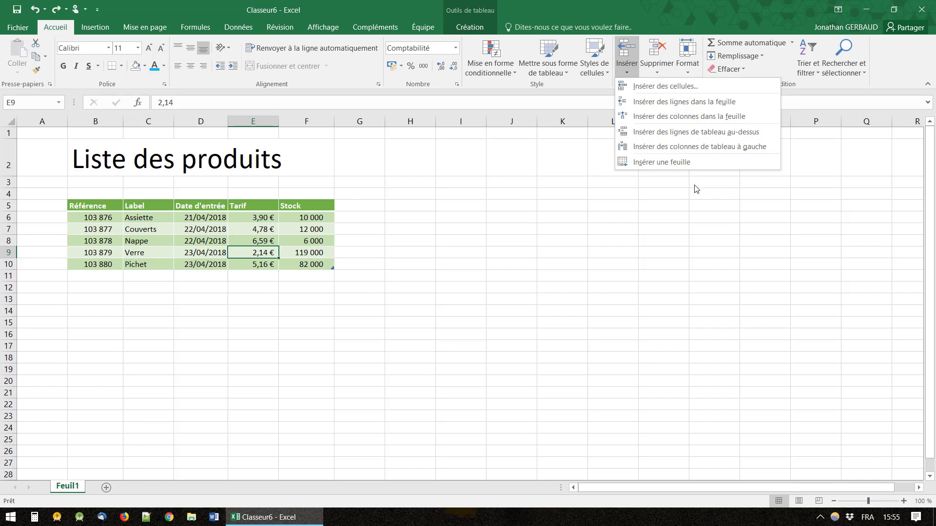
{"action": "left_click", "coordinate": [693, 139]}
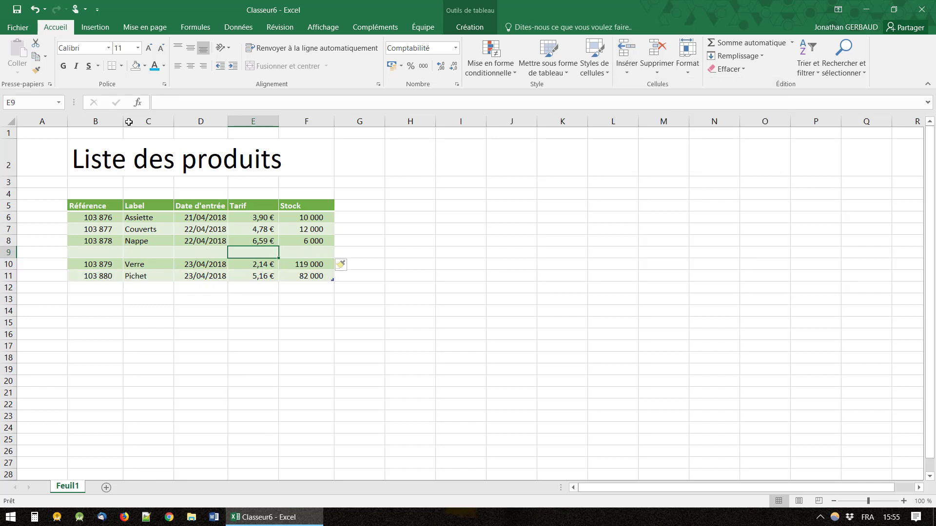
{"action": "left_click", "coordinate": [34, 9]}
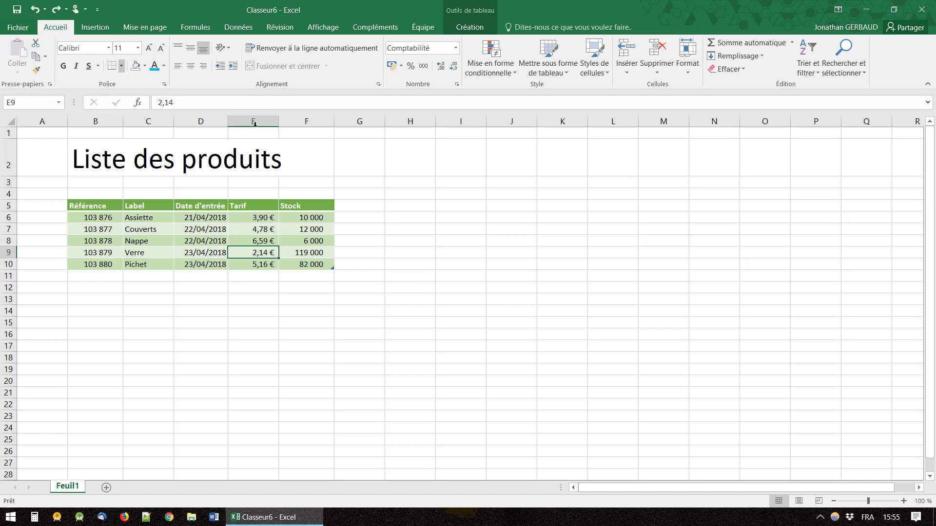
- Insert a table column to the left of the Tarif column
{"action": "left_click", "coordinate": [626, 73]}
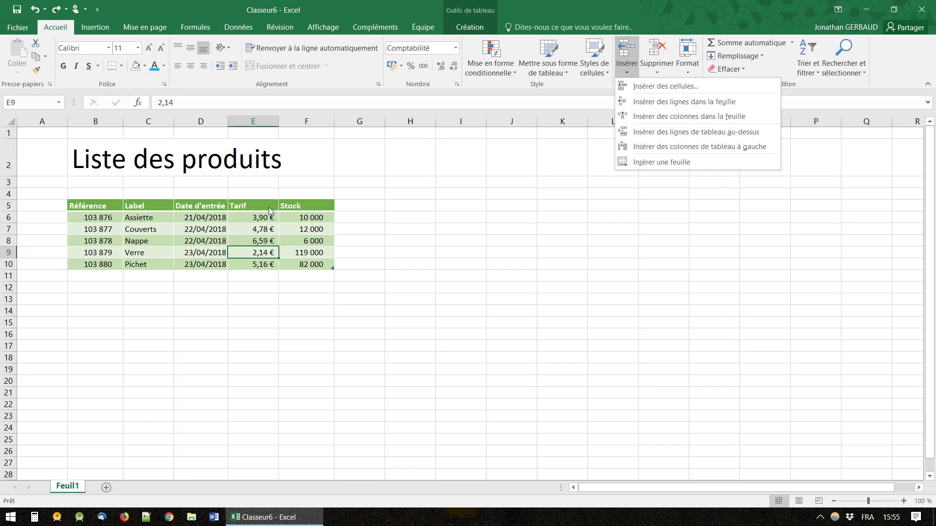
{"action": "left_click", "coordinate": [753, 147]}
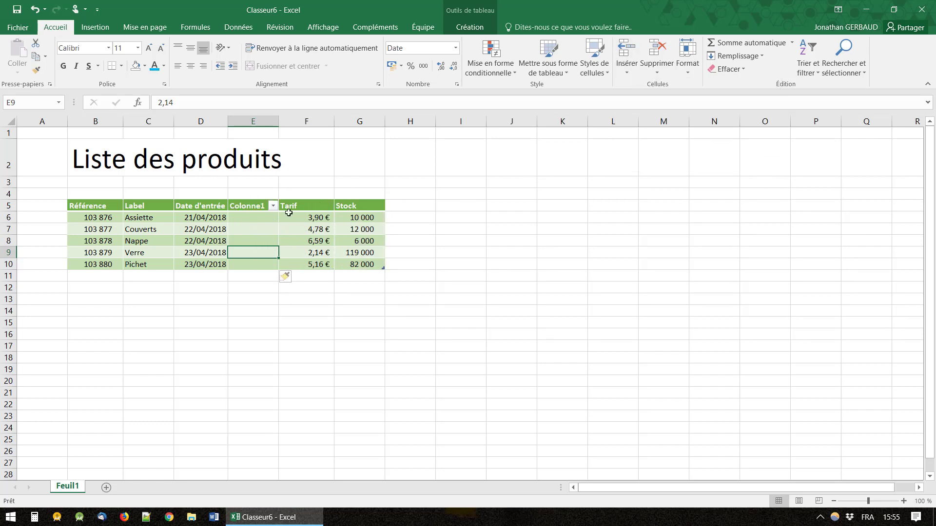
- Check the header of the new column before Tarif and undo the column's insertion
{"action": "left_click", "coordinate": [241, 204]}
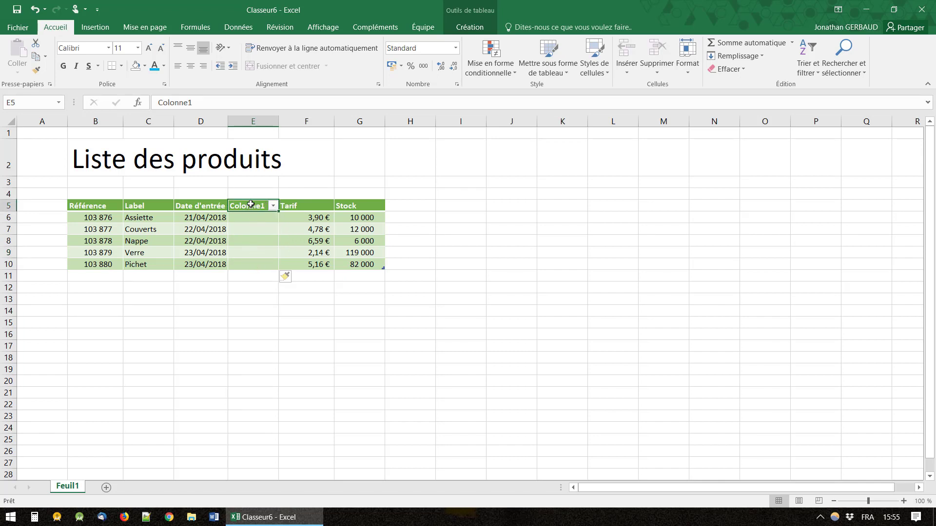
{"action": "double_click", "coordinate": [256, 207]}
{"action": "double_click", "coordinate": [265, 206]}
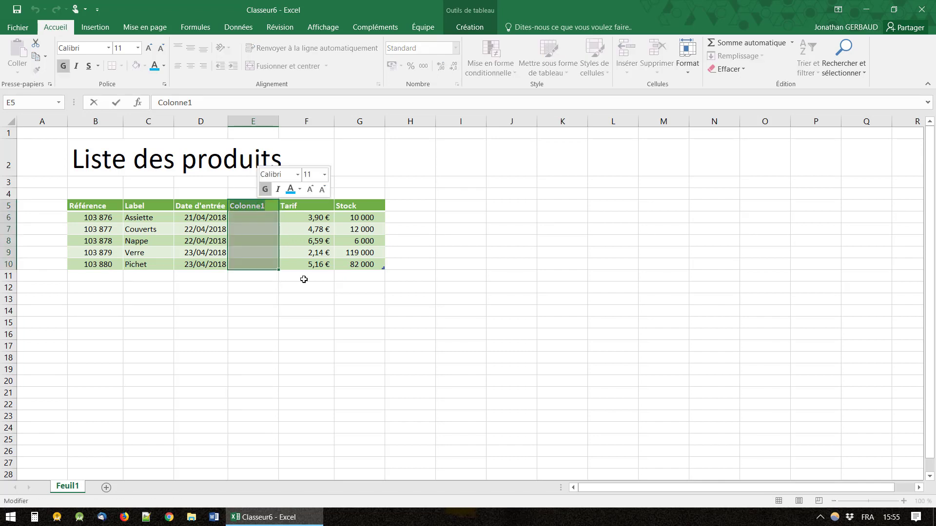
{"action": "left_click", "coordinate": [345, 310]}
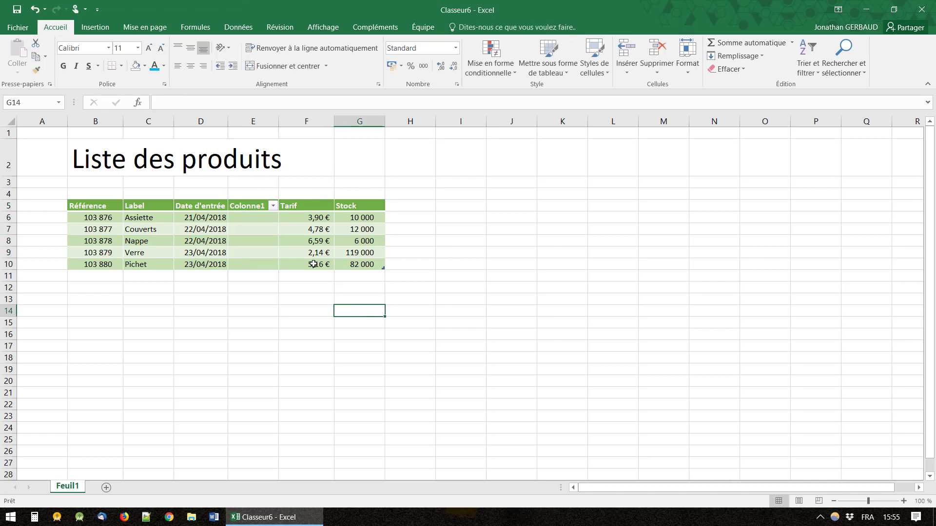
{"action": "left_click", "coordinate": [35, 10]}
{"action": "left_click", "coordinate": [35, 9]}
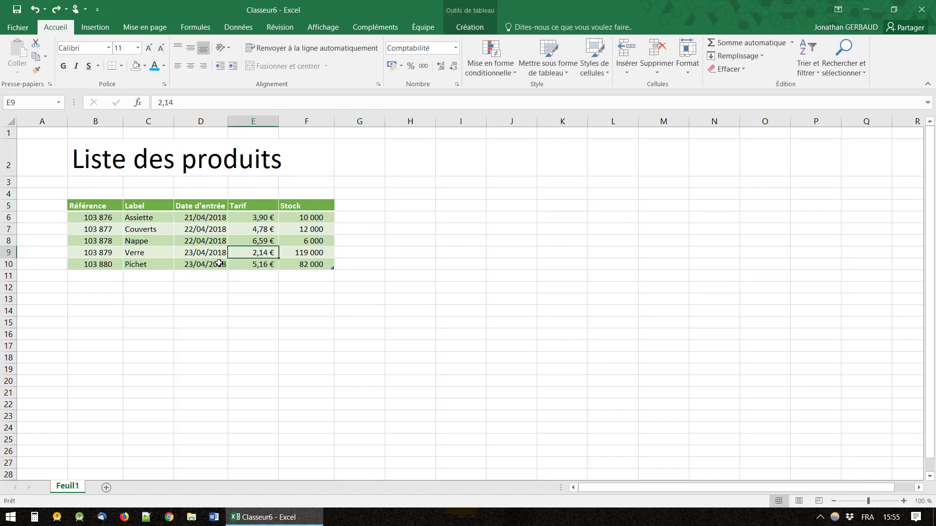
{"action": "left_click", "coordinate": [257, 228]}
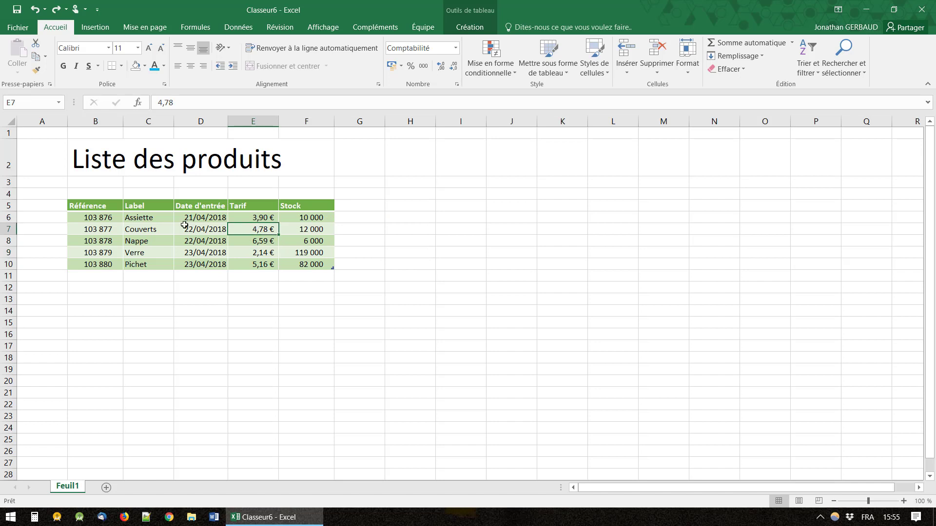
{"action": "left_click", "coordinate": [184, 226]}
{"action": "left_click", "coordinate": [146, 231]}
{"action": "left_click", "coordinate": [167, 248]}
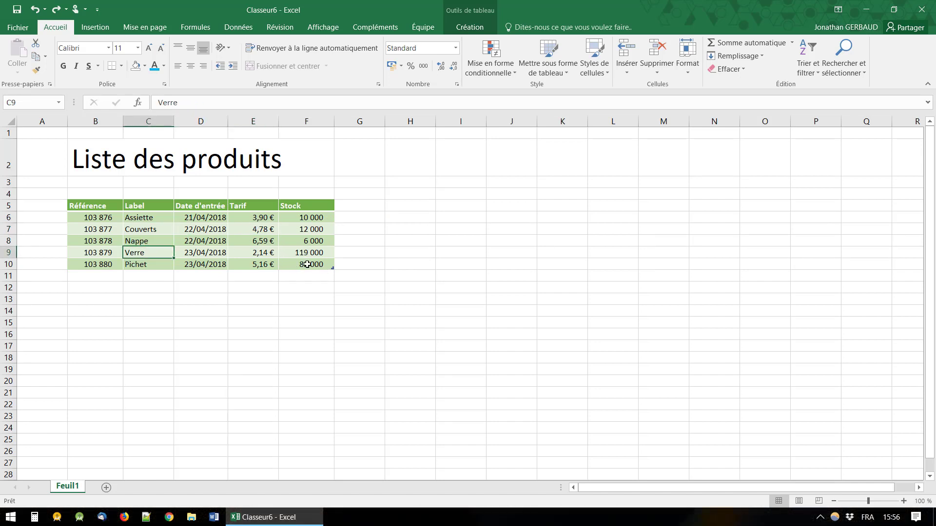
- Insert a table row below the Pichet product and undo it
{"action": "left_click", "coordinate": [266, 264]}
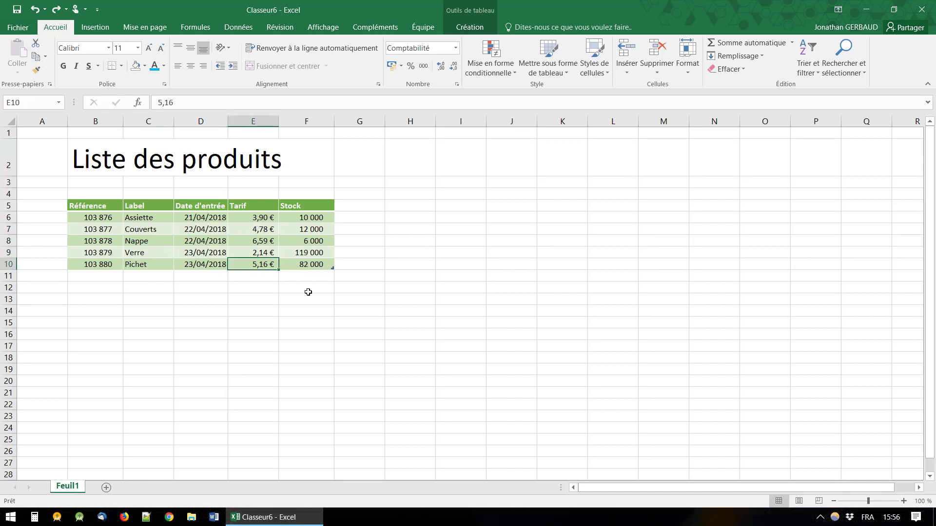
{"action": "left_click", "coordinate": [631, 72]}
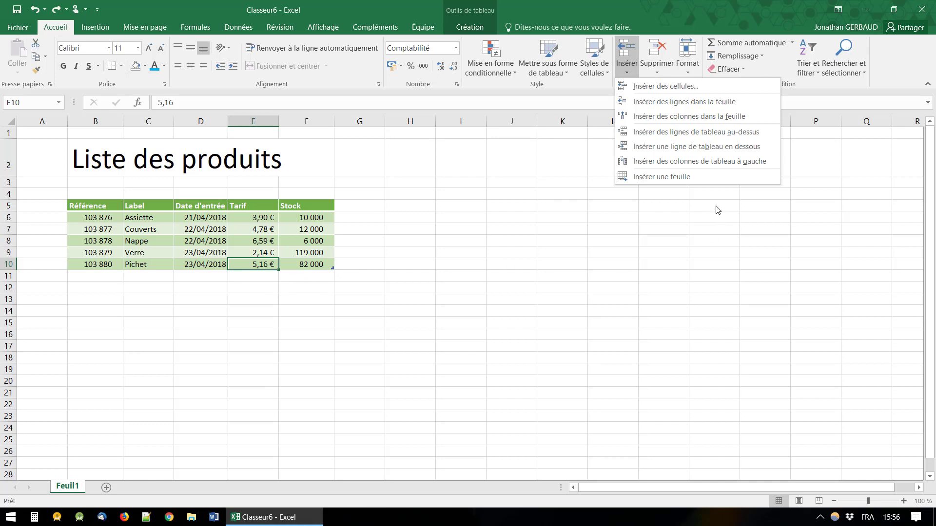
{"action": "left_click", "coordinate": [655, 148]}
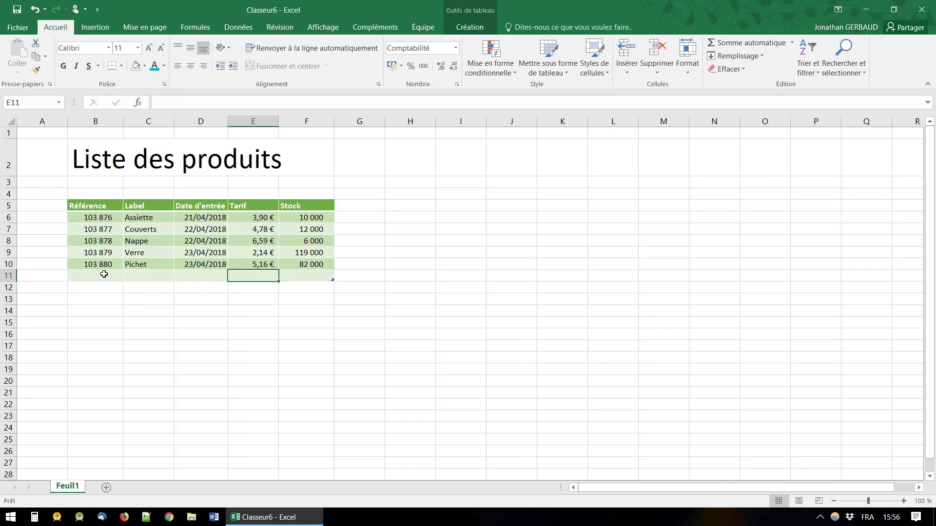
{"action": "left_click_drag", "start_coordinate": [104, 275], "coordinate": [310, 280]}
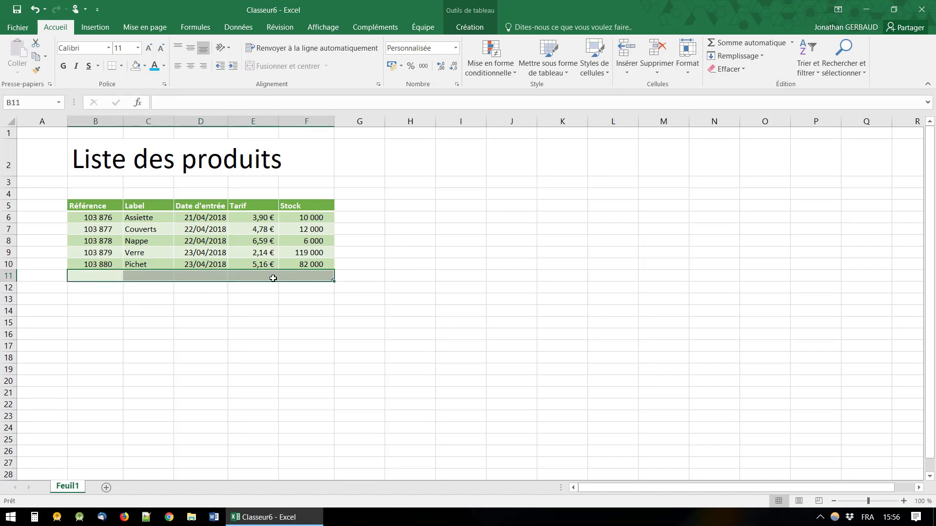
{"action": "left_click", "coordinate": [274, 278]}
{"action": "left_click", "coordinate": [302, 279]}
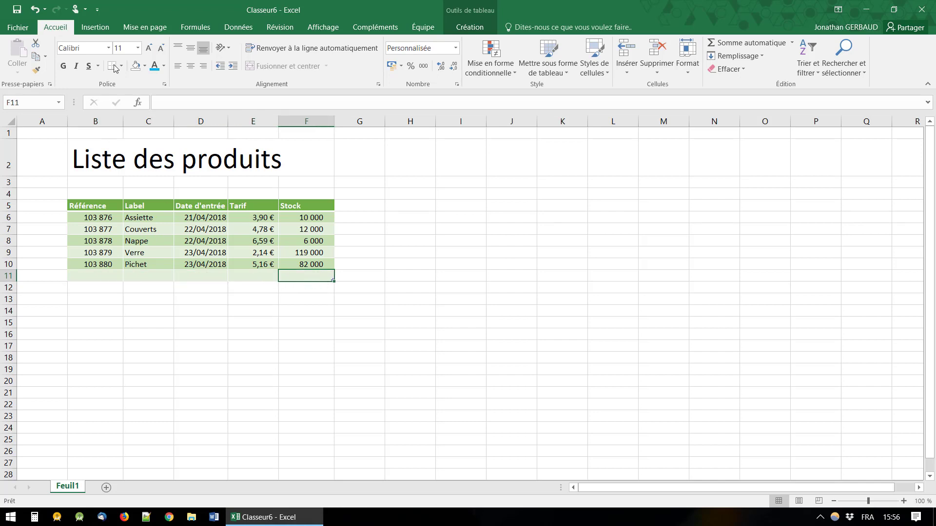
{"action": "left_click", "coordinate": [34, 9]}
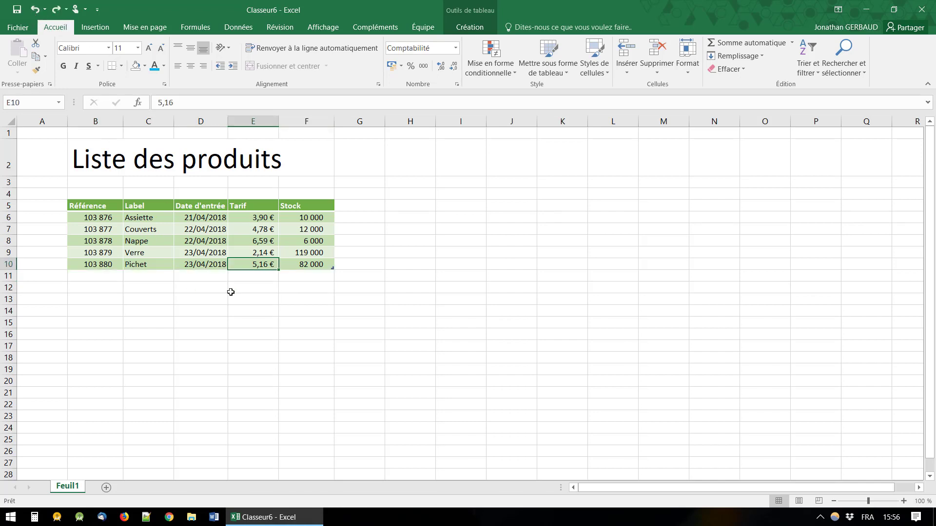
- Insert a table column to the right of the Stock column and undo it
{"action": "left_click", "coordinate": [318, 252]}
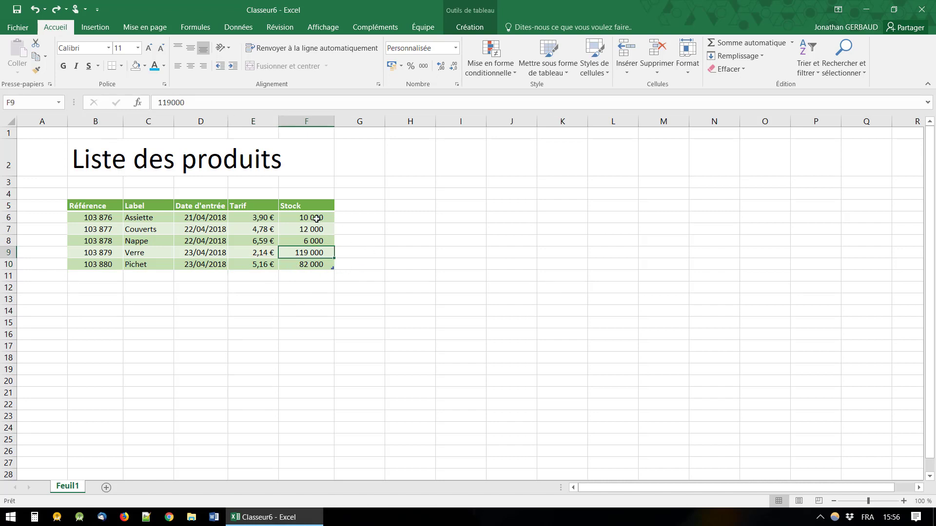
{"action": "left_click", "coordinate": [628, 73]}
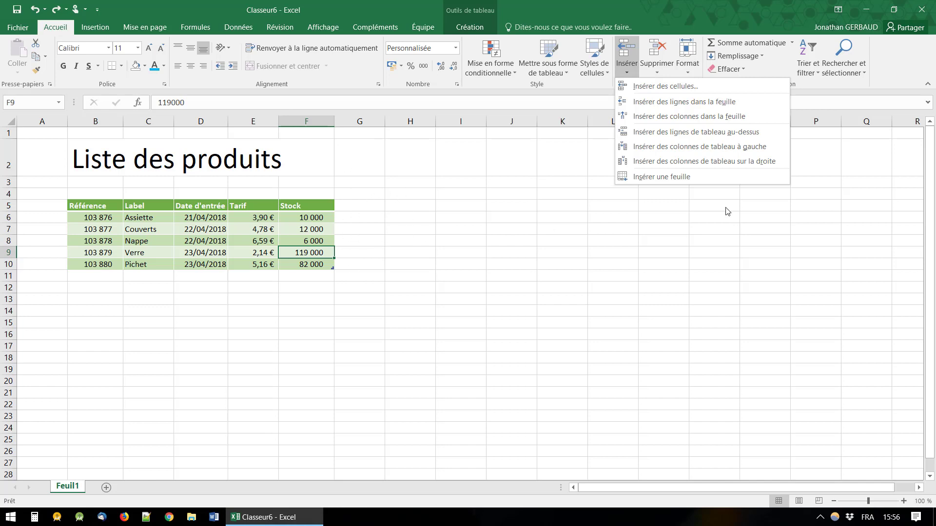
{"action": "left_click", "coordinate": [760, 161]}
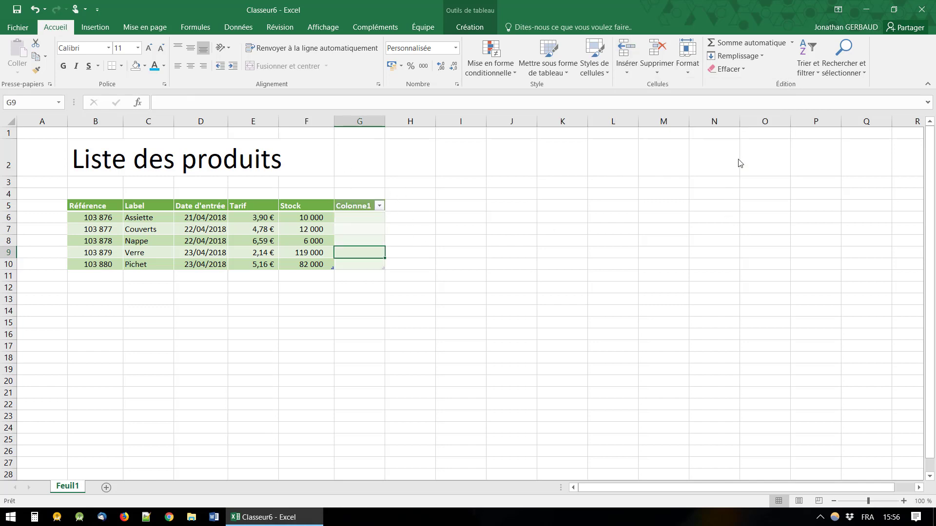
{"action": "left_click", "coordinate": [362, 206]}
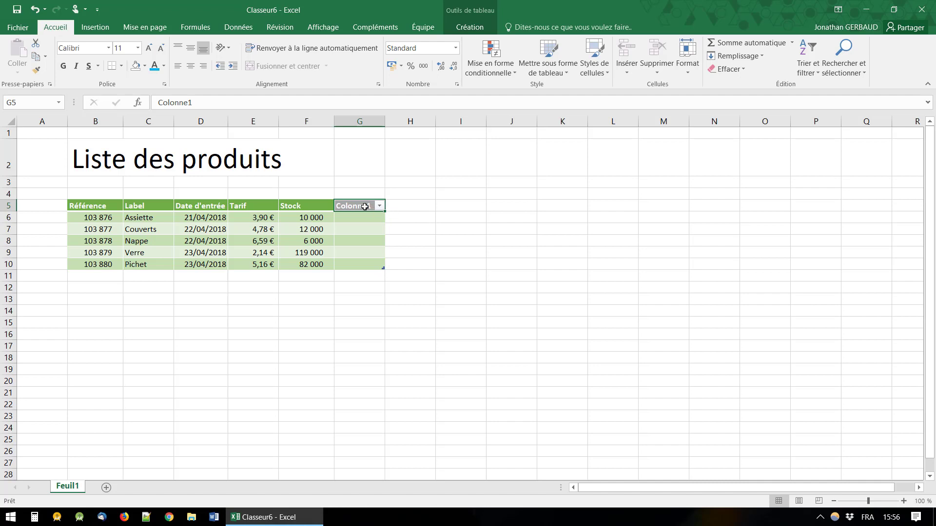
{"action": "left_click", "coordinate": [323, 201]}
{"action": "left_click", "coordinate": [361, 205]}
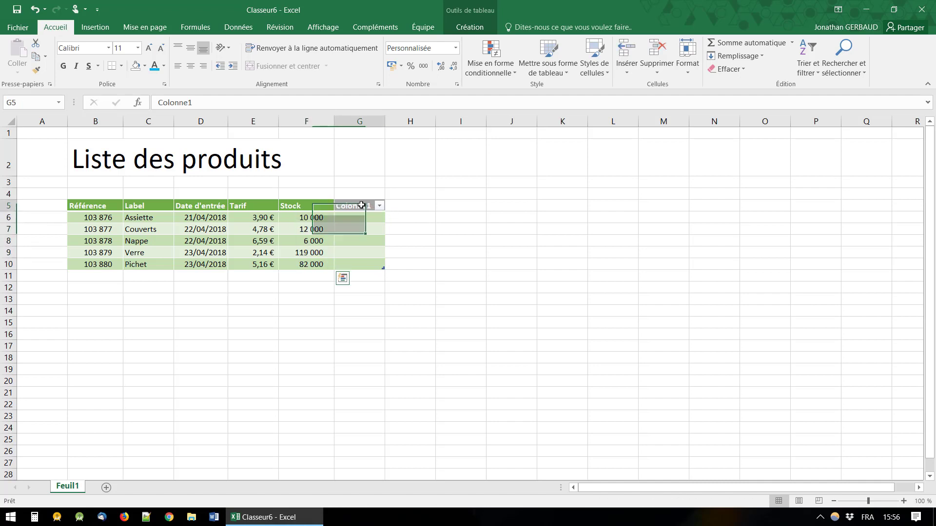
{"action": "left_click", "coordinate": [35, 9]}
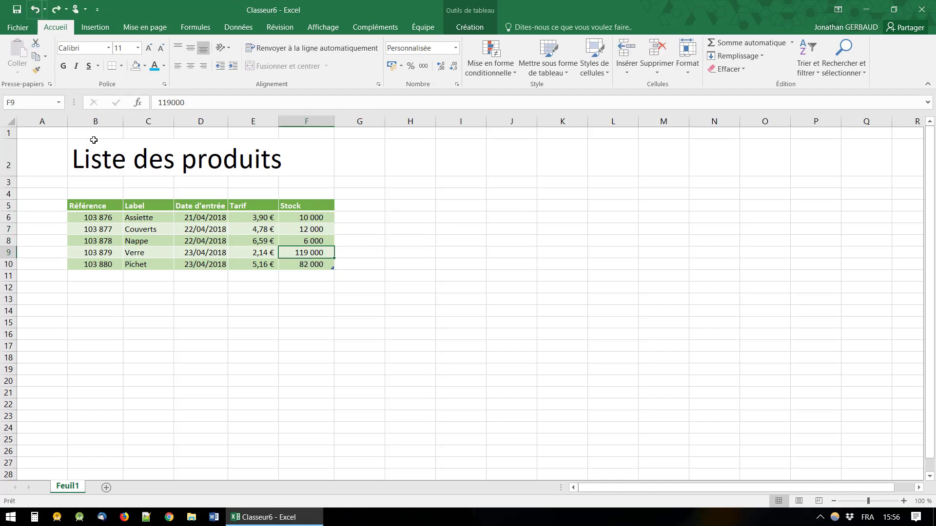
- Review the insert options offered for F10, the last cell of the table, without inserting anything
{"action": "left_click", "coordinate": [307, 263]}
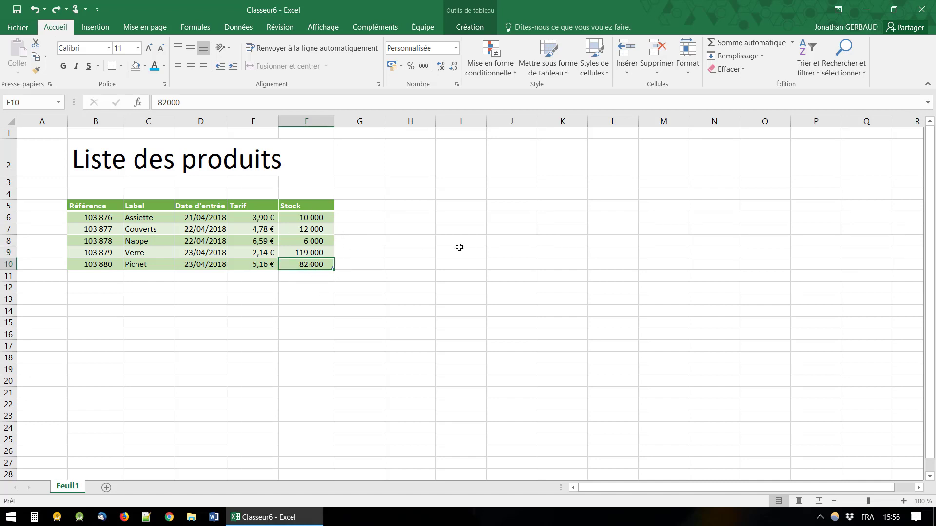
{"action": "left_click", "coordinate": [627, 69]}
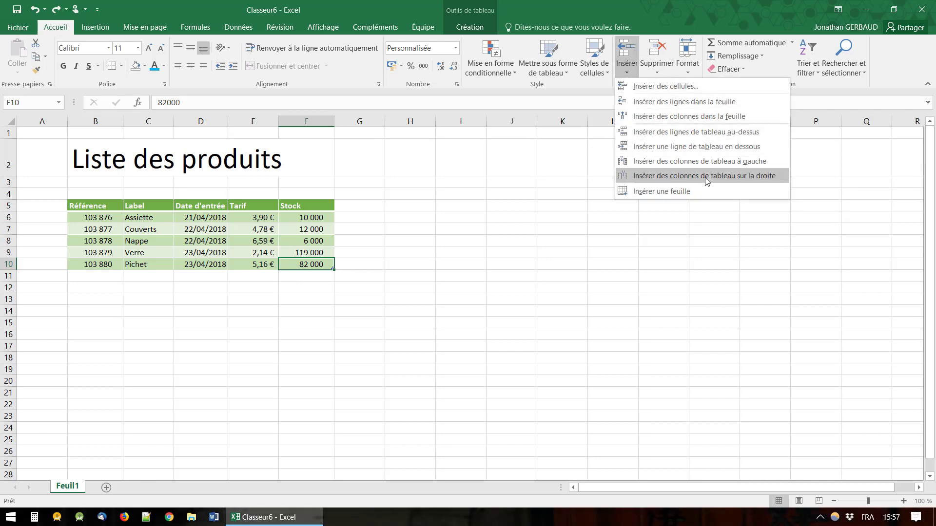
{"action": "left_click", "coordinate": [400, 276]}
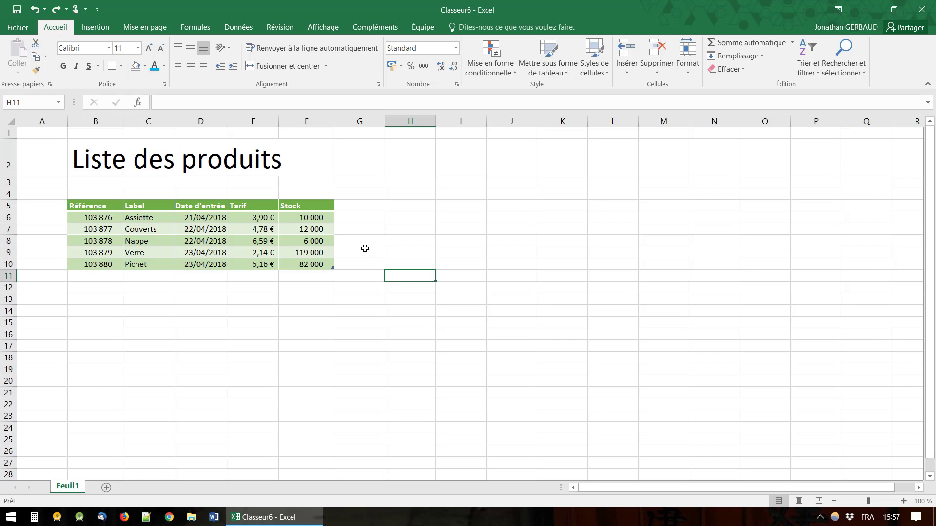
- From cell H8 outside the table, delete the entire sheet row and undo the deletion
{"action": "left_click", "coordinate": [423, 241]}
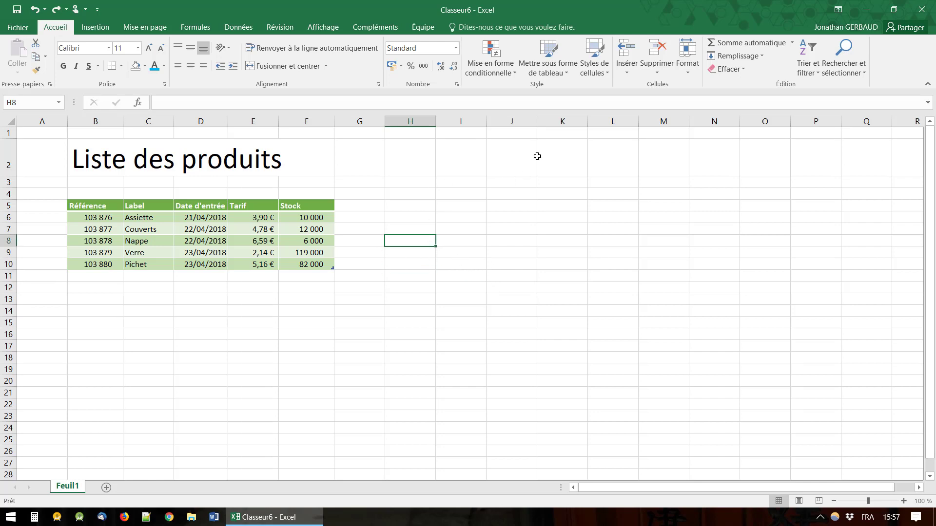
{"action": "left_click", "coordinate": [659, 73]}
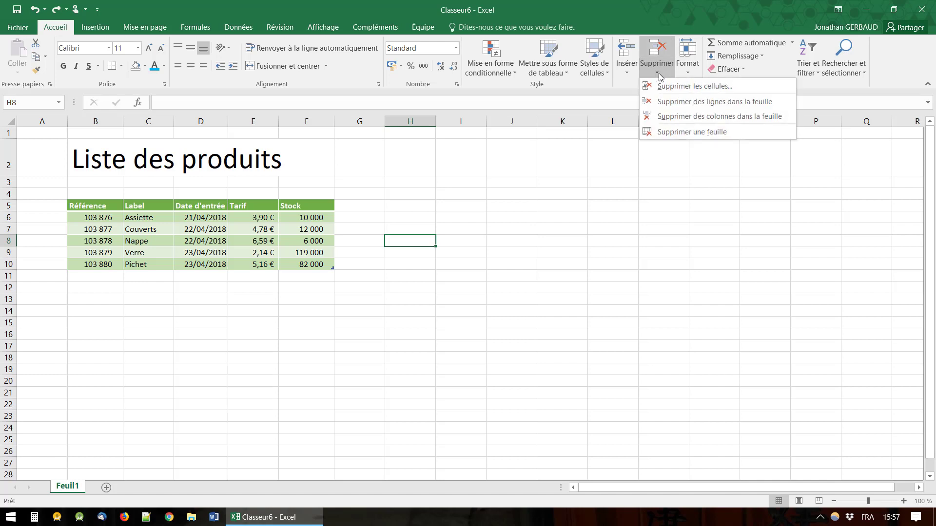
{"action": "left_click", "coordinate": [703, 87]}
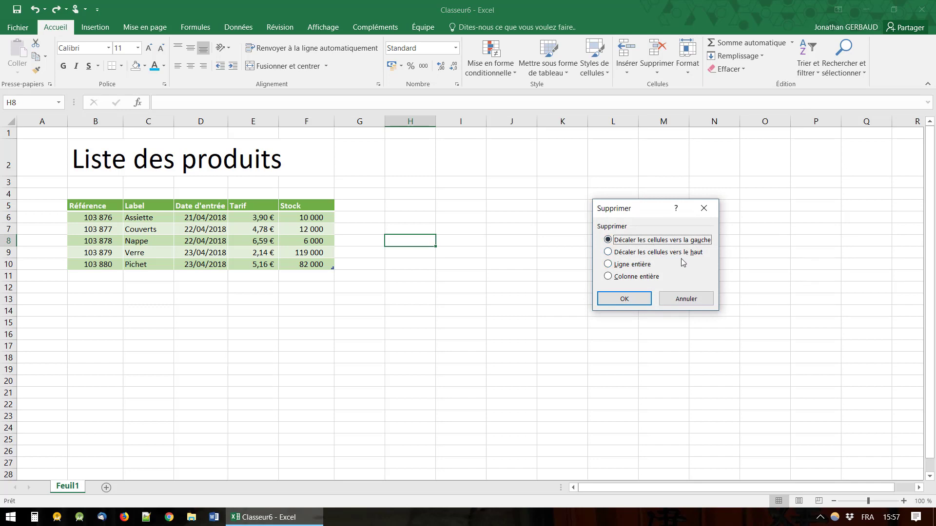
{"action": "left_click", "coordinate": [634, 266]}
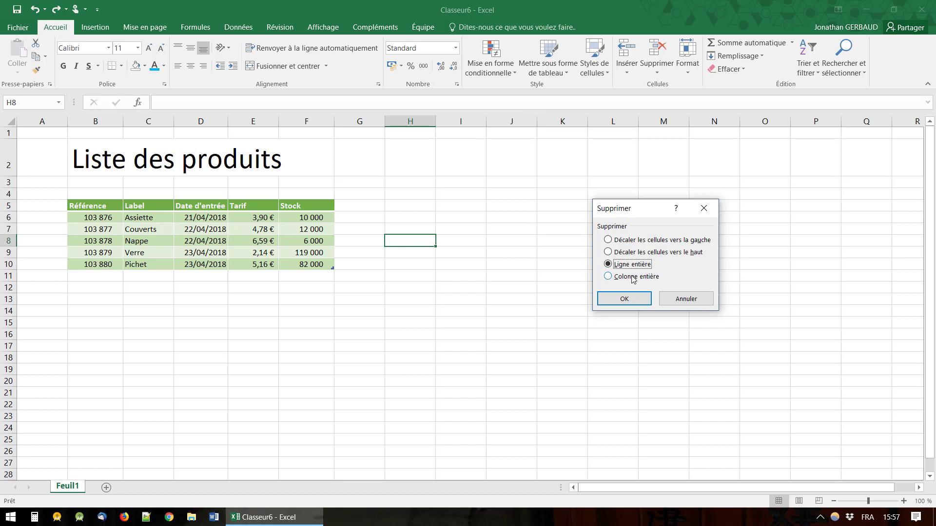
{"action": "left_click", "coordinate": [644, 241]}
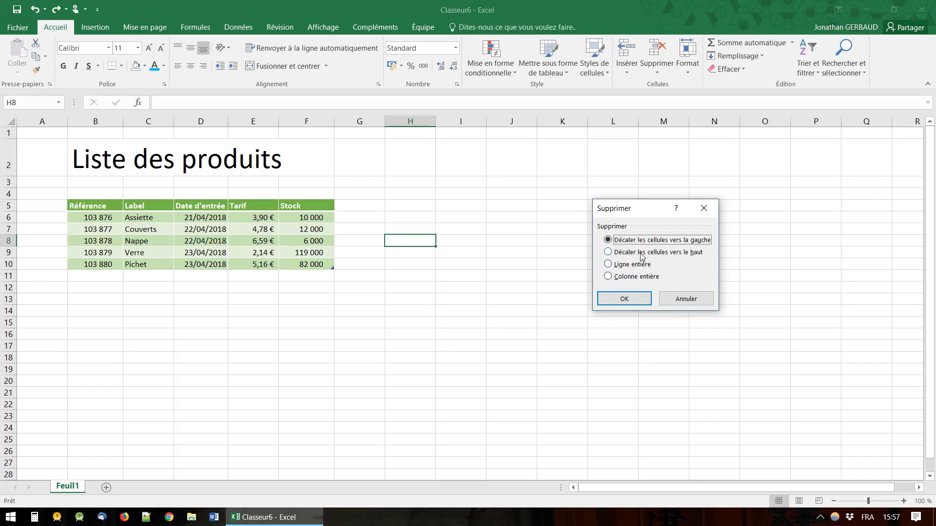
{"action": "left_click", "coordinate": [631, 266]}
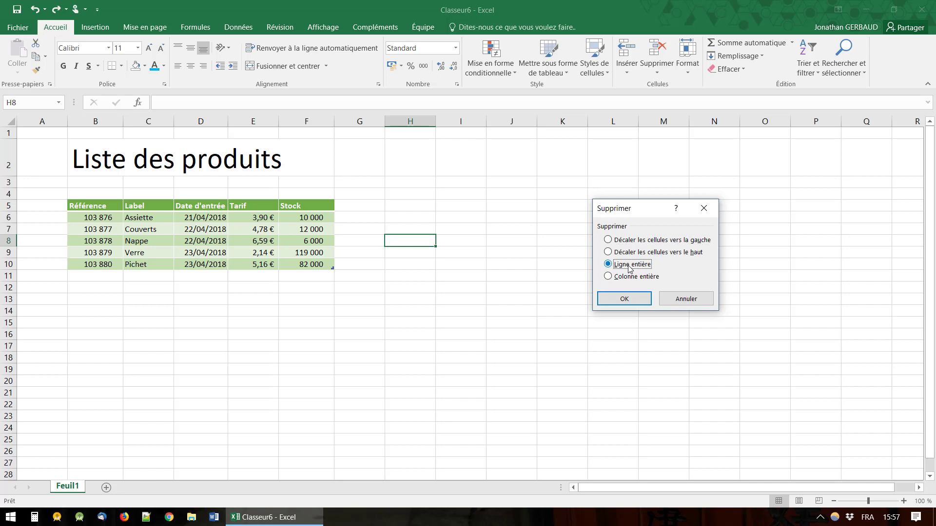
{"action": "left_click", "coordinate": [624, 299]}
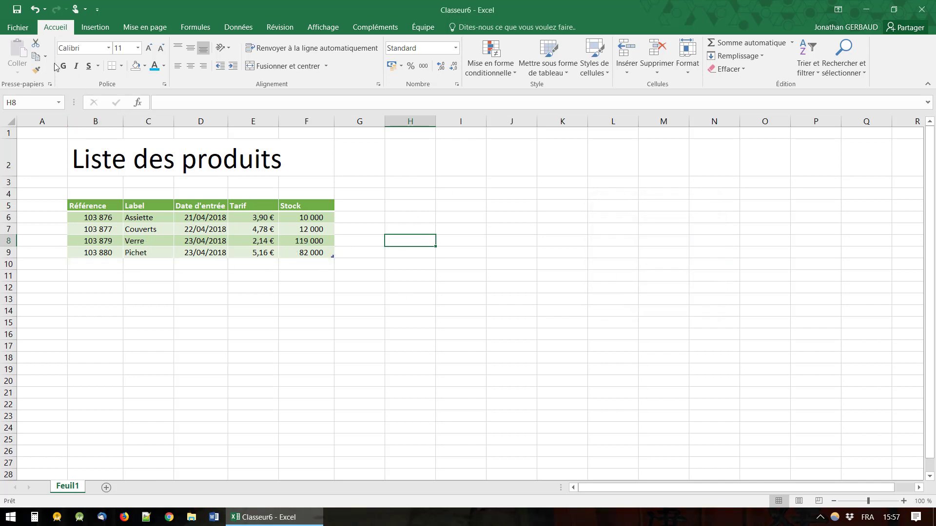
{"action": "left_click", "coordinate": [34, 8]}
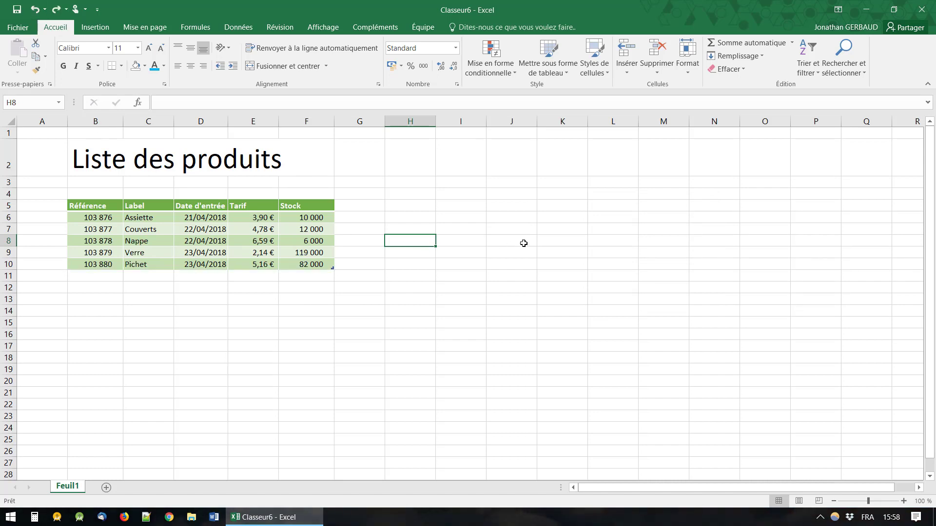
- Delete the table's Tarif column from cell E9 and undo the deletion
{"action": "left_click", "coordinate": [256, 251]}
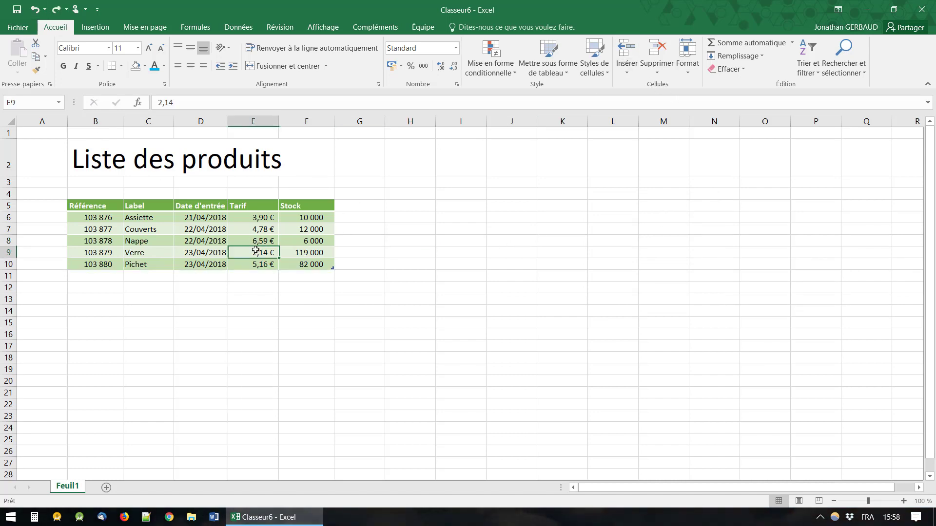
{"action": "left_click", "coordinate": [659, 73]}
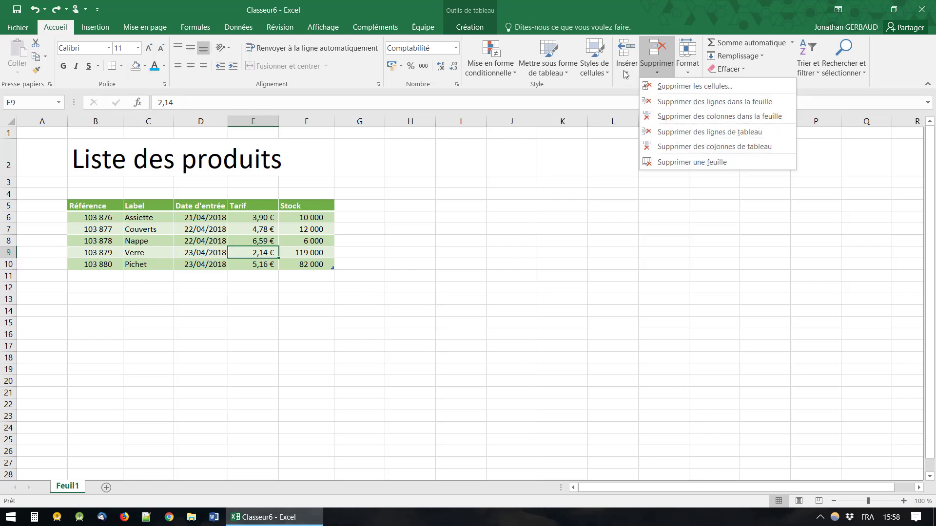
{"action": "left_click", "coordinate": [691, 147]}
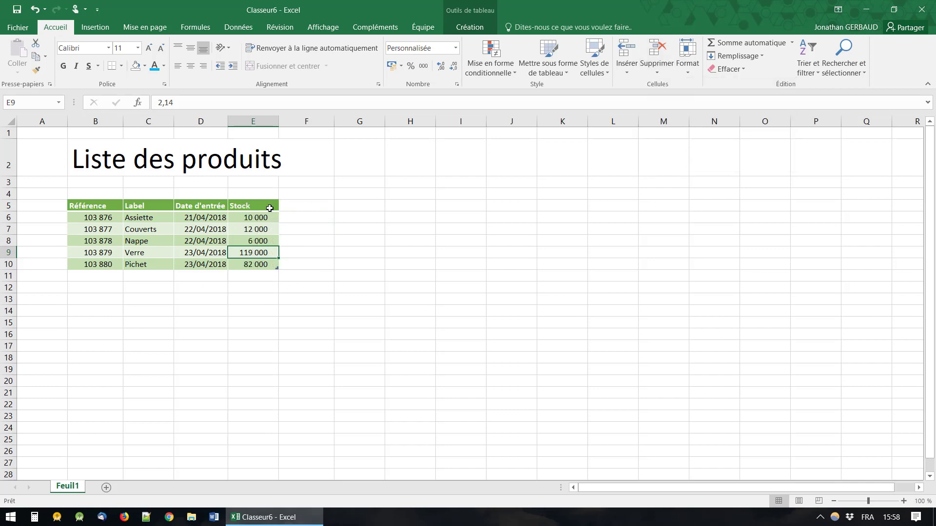
{"action": "left_click", "coordinate": [35, 9]}
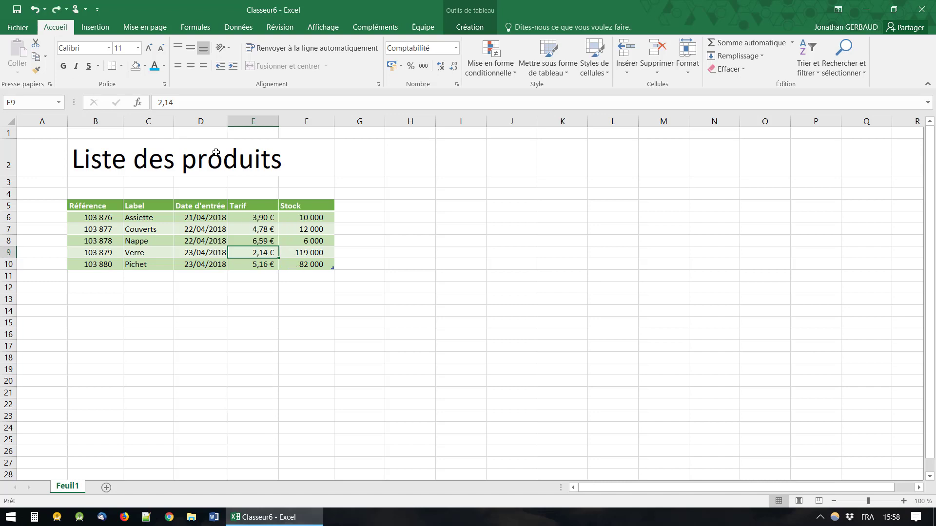
- Delete the table row of the Verre product
{"action": "left_click", "coordinate": [653, 71]}
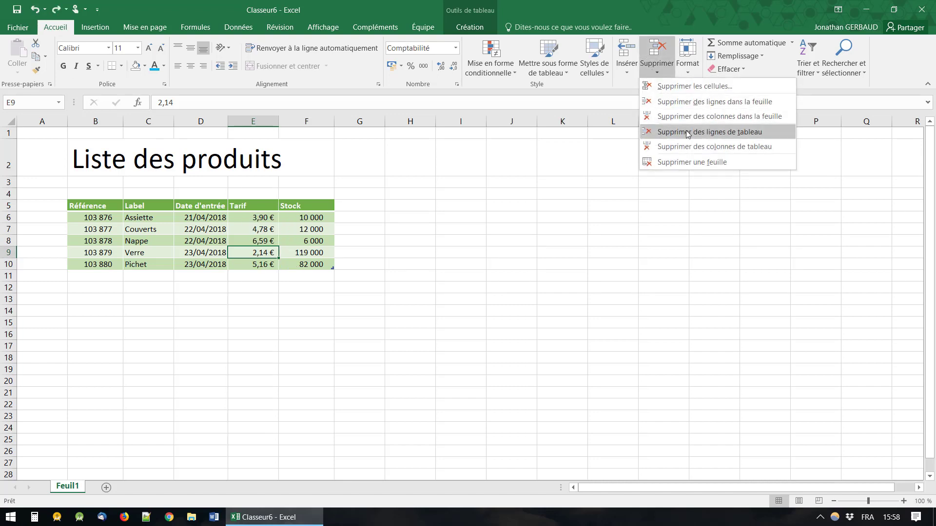
{"action": "left_click", "coordinate": [687, 133]}
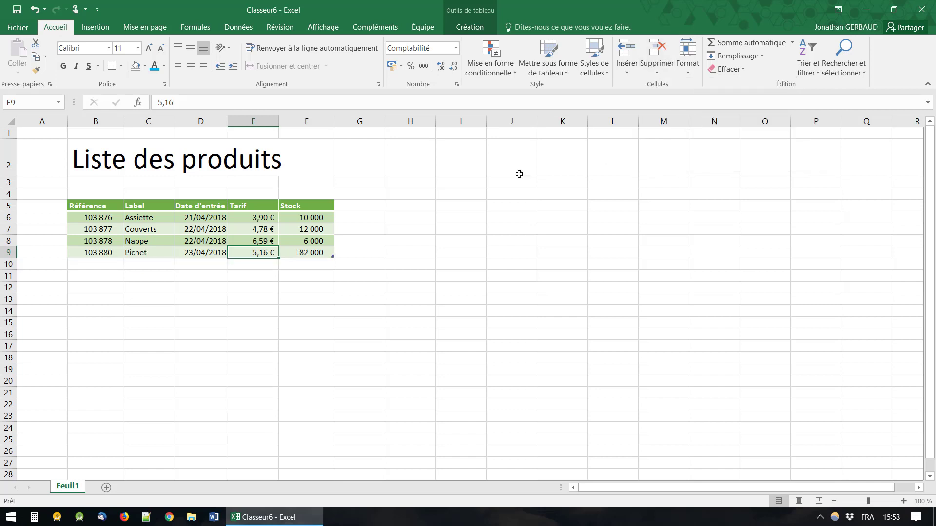
- Undo the deletion of the Verre table row and try to delete Feuil1, the workbook's only worksheet
{"action": "left_click", "coordinate": [33, 10]}
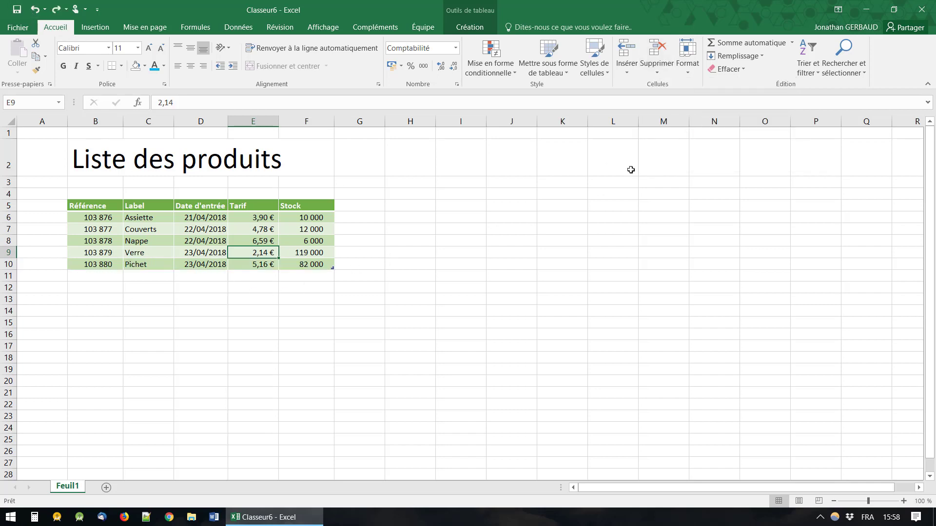
{"action": "left_click", "coordinate": [657, 74]}
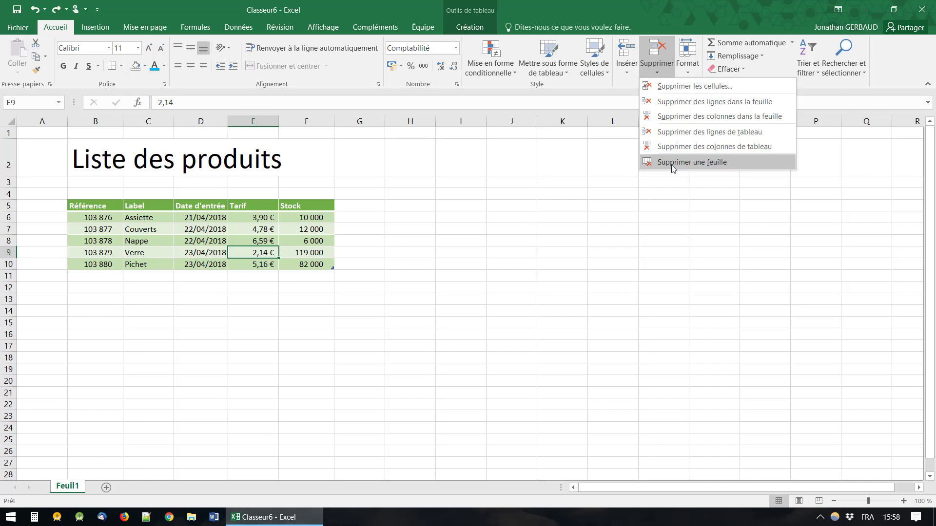
{"action": "left_click", "coordinate": [671, 164]}
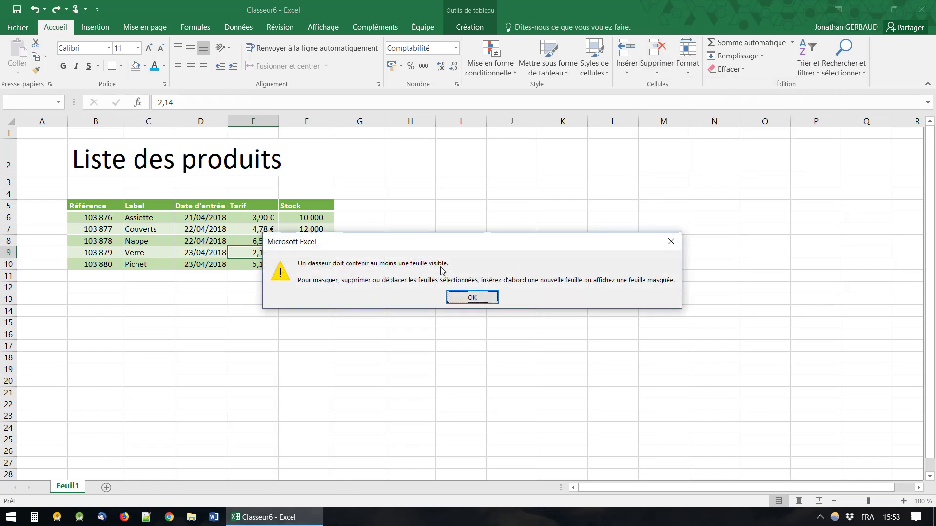
{"action": "left_click", "coordinate": [477, 297]}
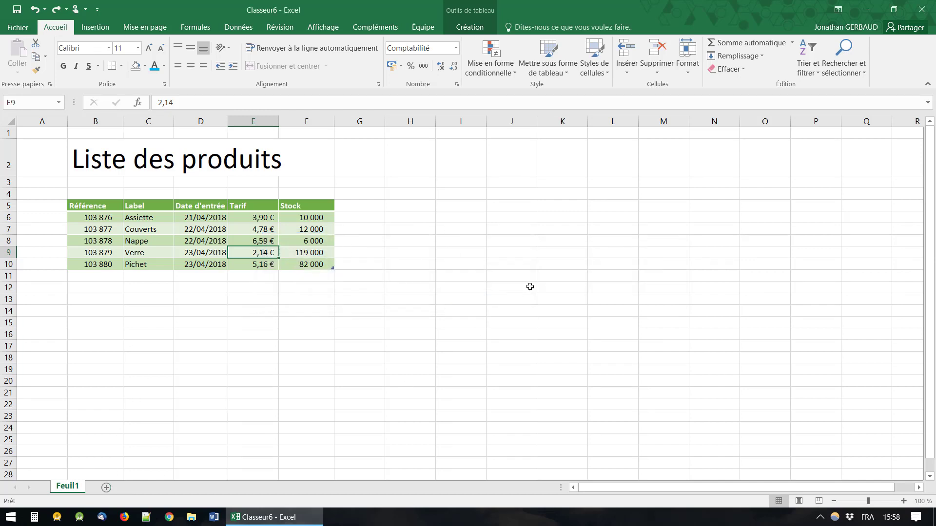
- Insert a blank worksheet before Feuil1, select an empty cell on it and delete the new worksheet
{"action": "left_click", "coordinate": [627, 71]}
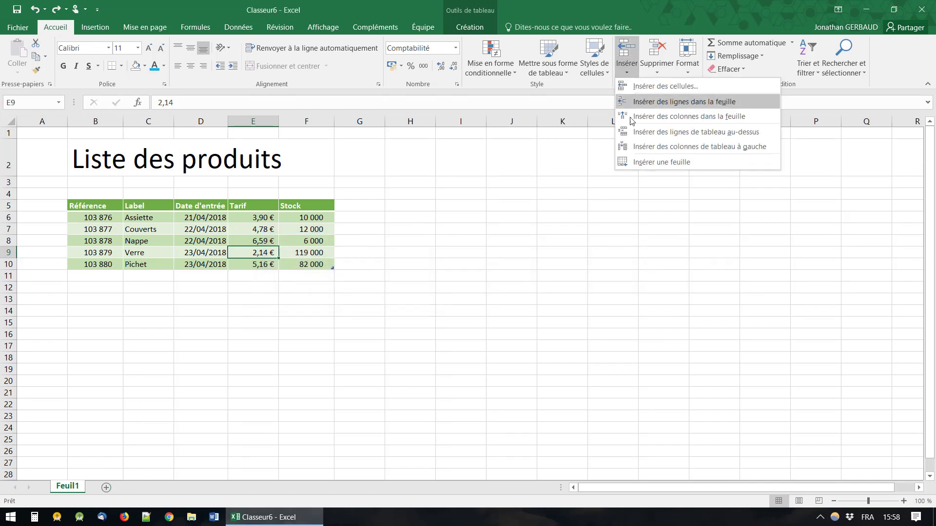
{"action": "left_click", "coordinate": [645, 163]}
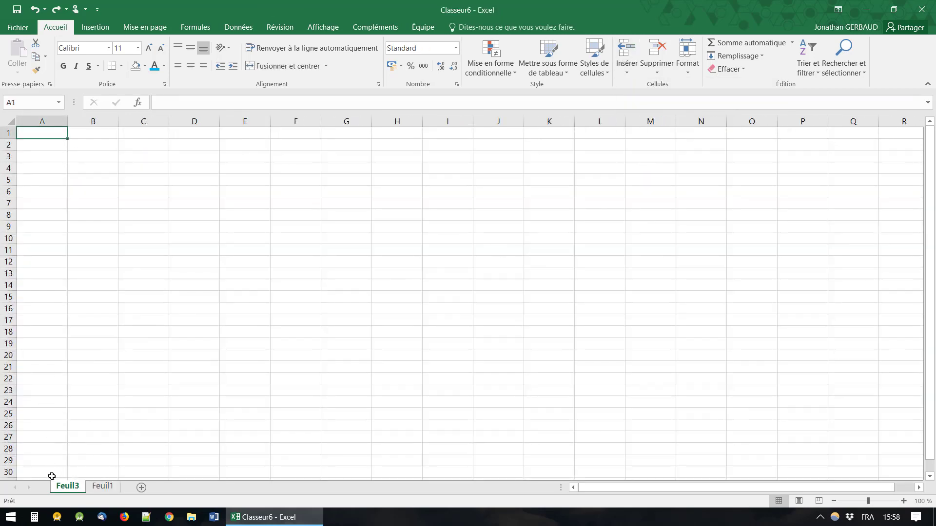
{"action": "left_click_drag", "start_coordinate": [121, 181], "coordinate": [446, 298]}
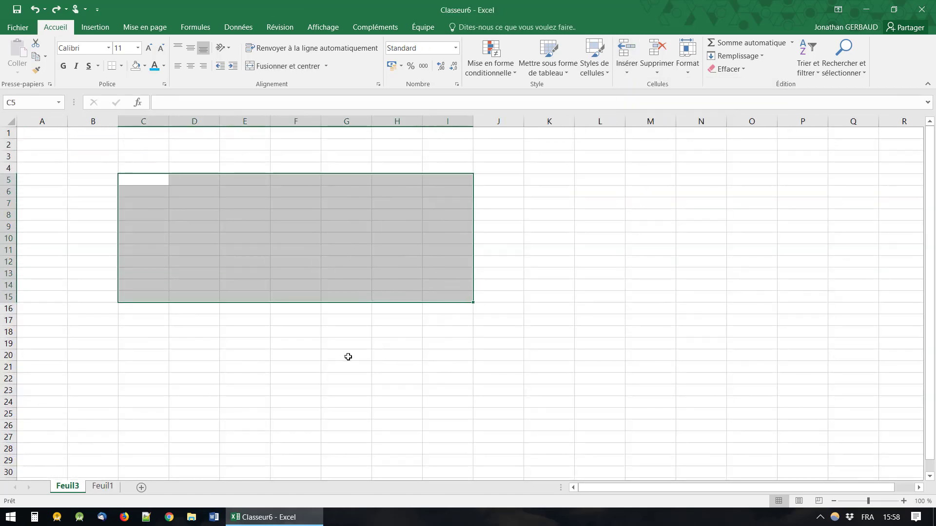
{"action": "left_click", "coordinate": [296, 356]}
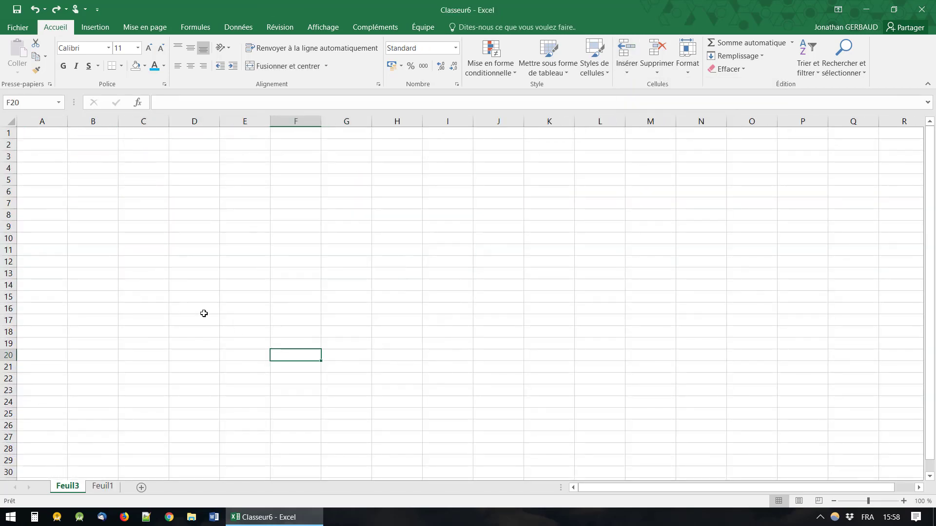
{"action": "left_click", "coordinate": [659, 73]}
{"action": "left_click", "coordinate": [676, 130]}
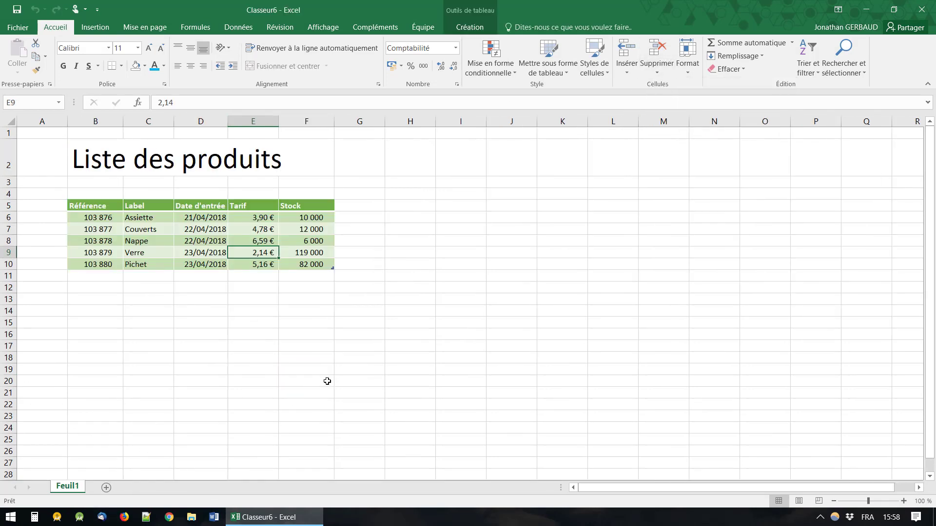
- Add a blank worksheet after Feuil1 and delete that added worksheet
{"action": "left_click", "coordinate": [106, 487]}
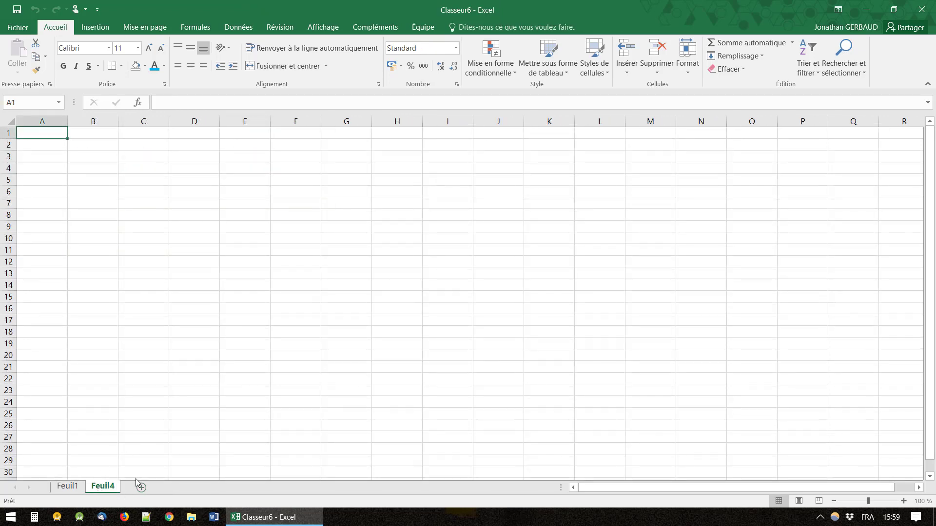
{"action": "right_click", "coordinate": [107, 489]}
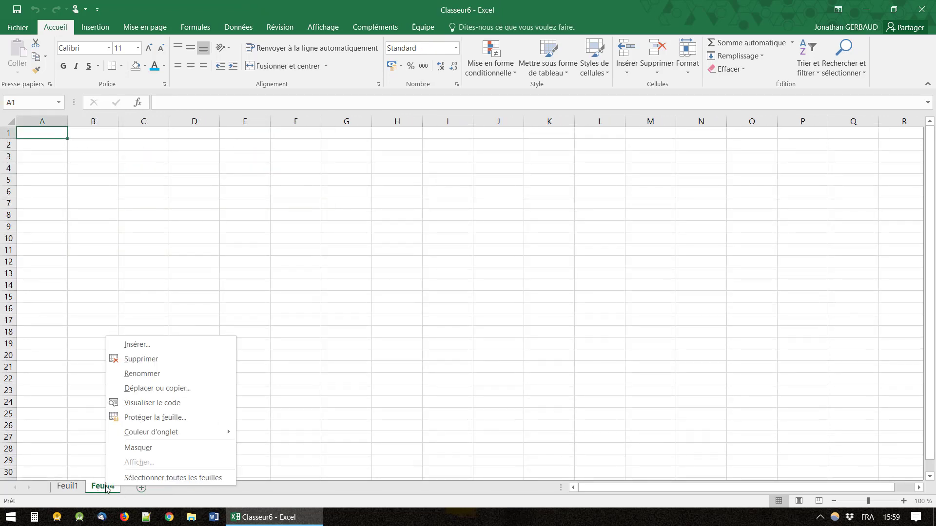
{"action": "left_click", "coordinate": [157, 360]}
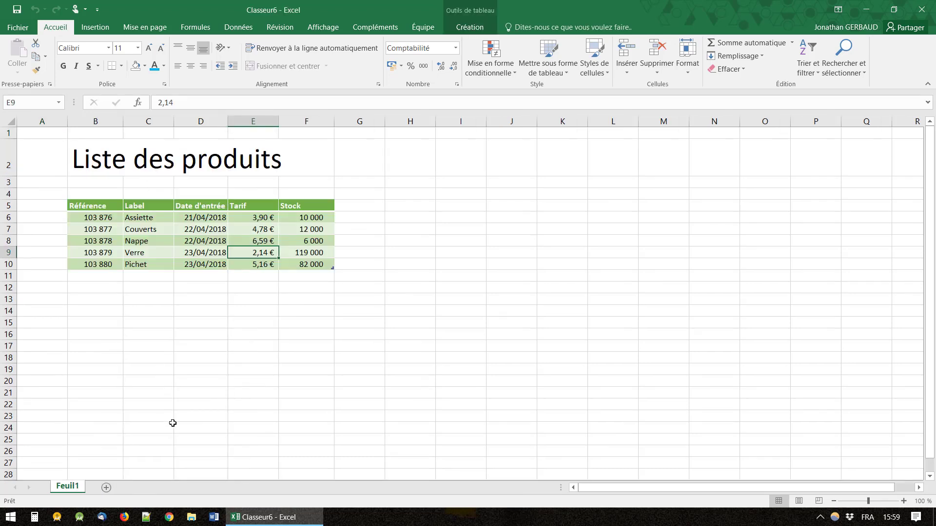